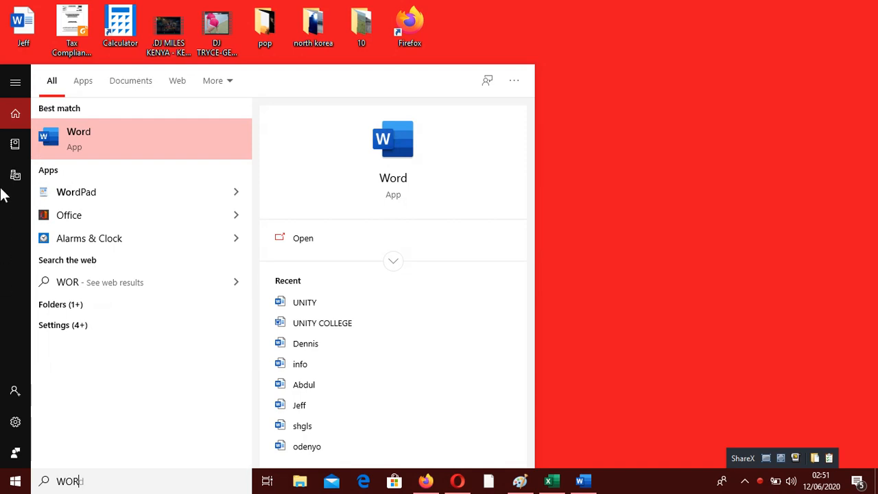
Step: Start a new blank Word document and maximize its window
click(77, 144)
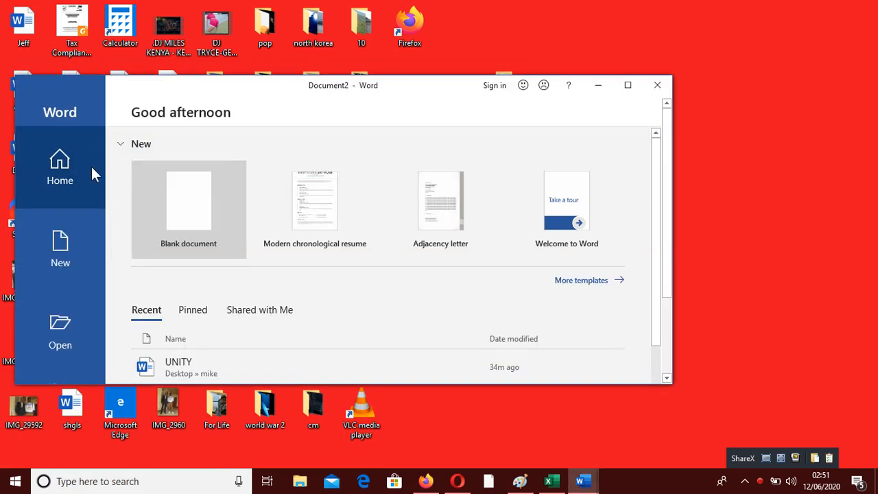
click(196, 209)
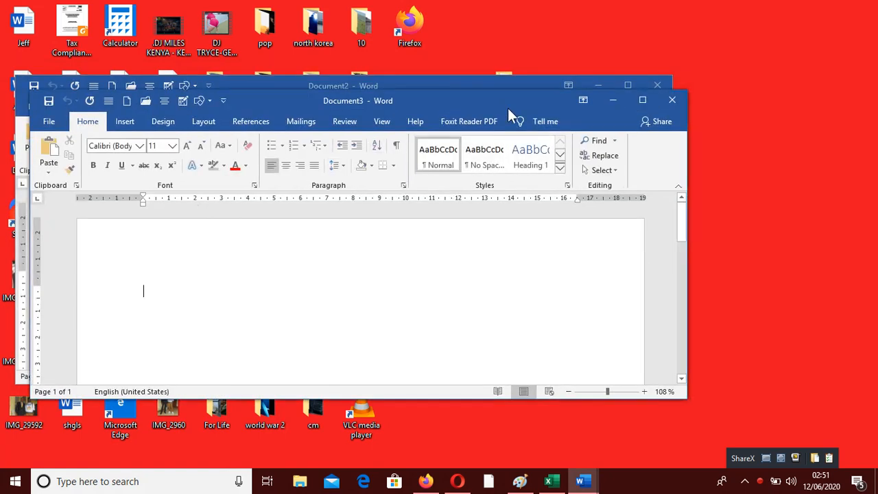
click(642, 101)
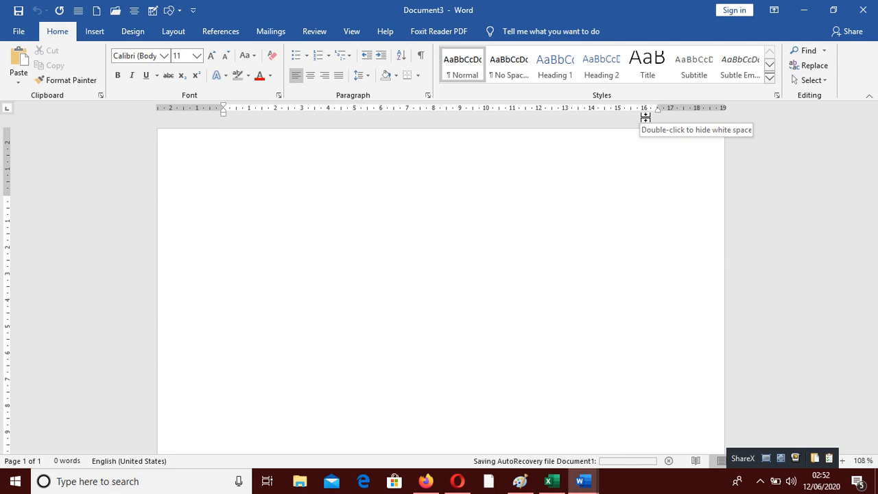
Step: Open the Save As dialog for the Desktop folder
click(20, 32)
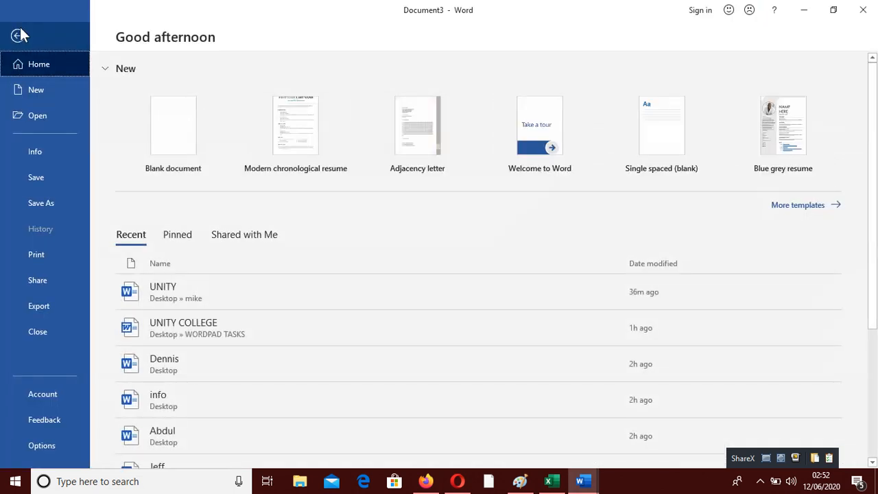
click(48, 204)
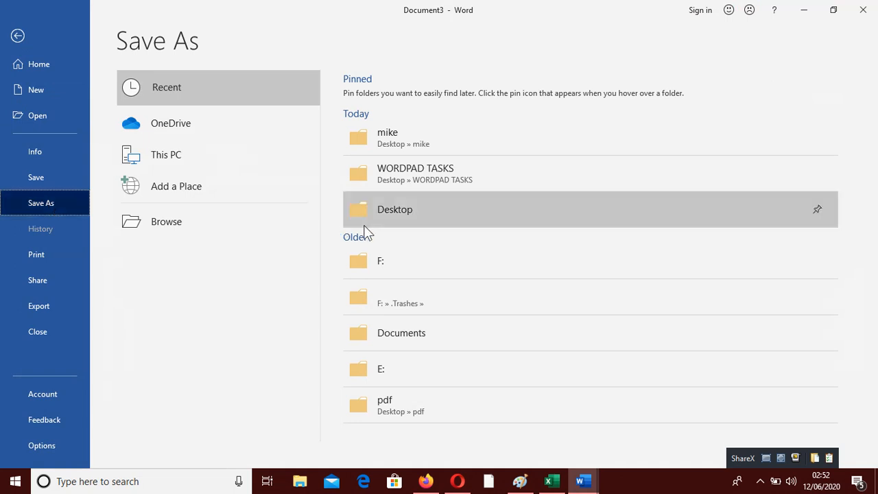
click(418, 218)
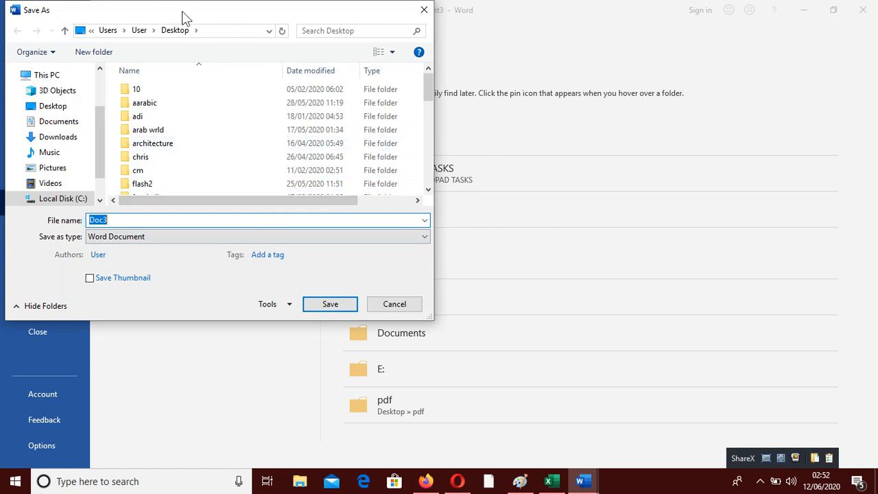
drag(182, 15, 292, 15)
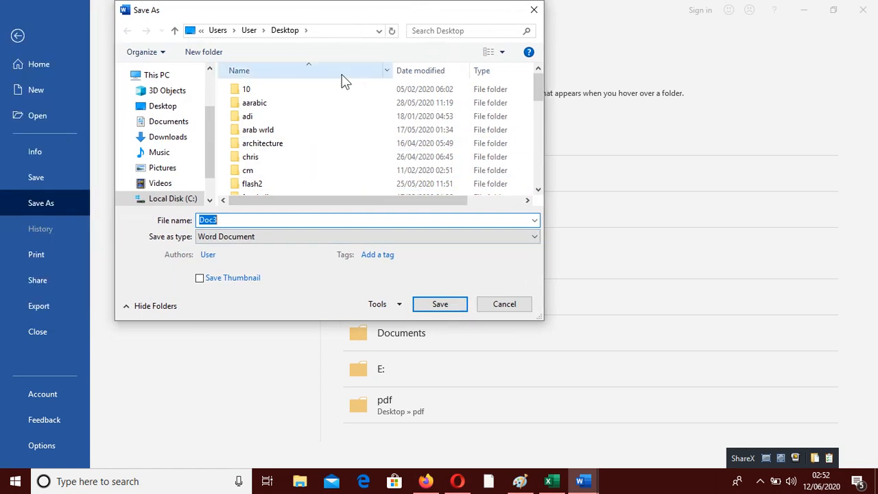
Step: Set the AutoRecover information interval to 1 minute in the save options
click(392, 309)
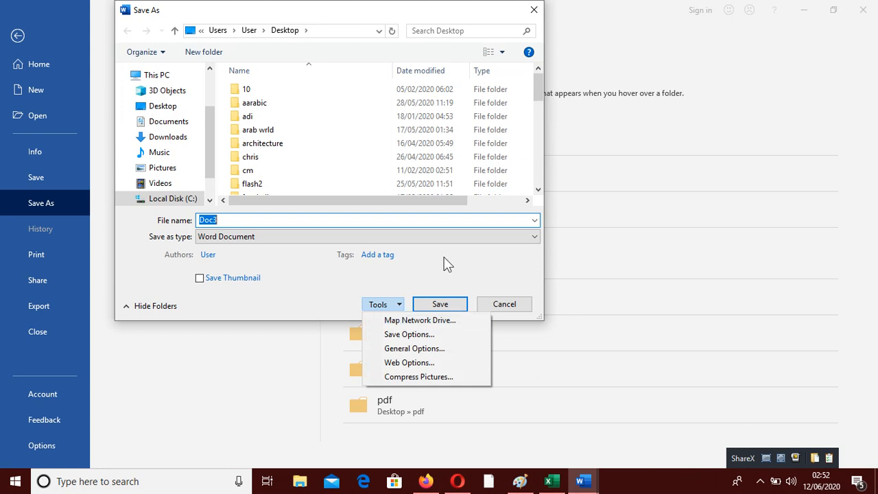
click(410, 334)
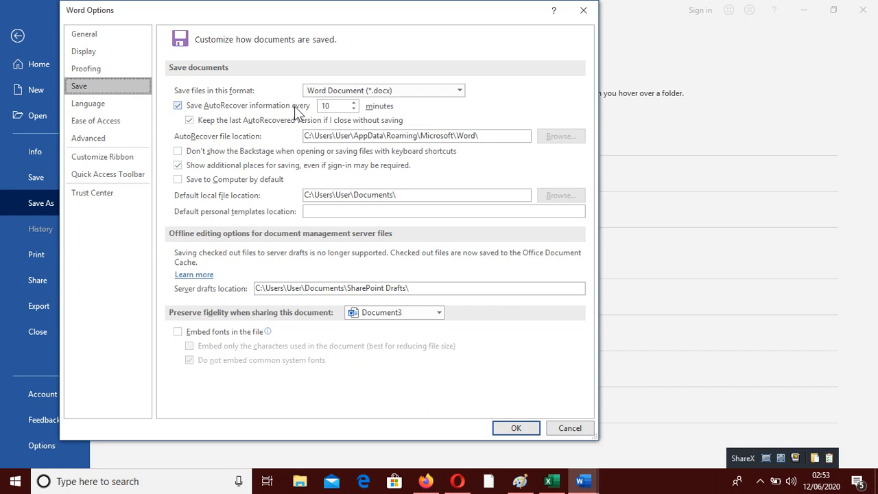
click(339, 108)
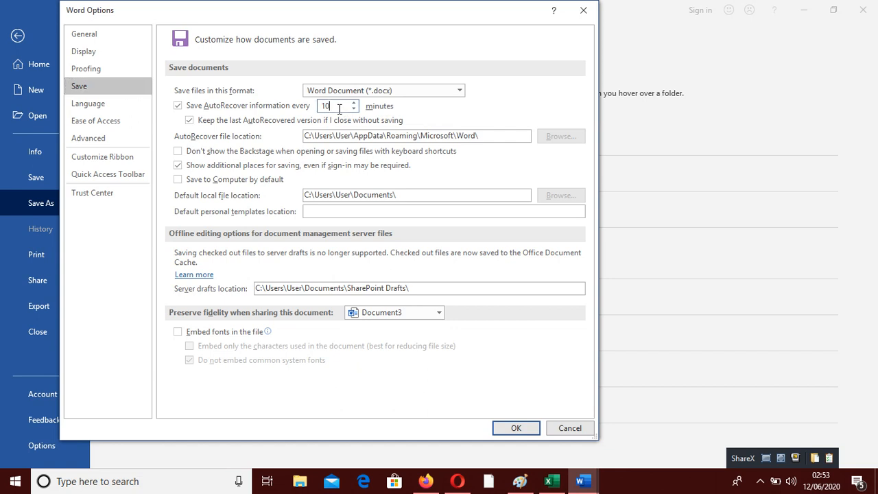
key(BackSpace)
key(BackSpace)
text(1)
click(525, 431)
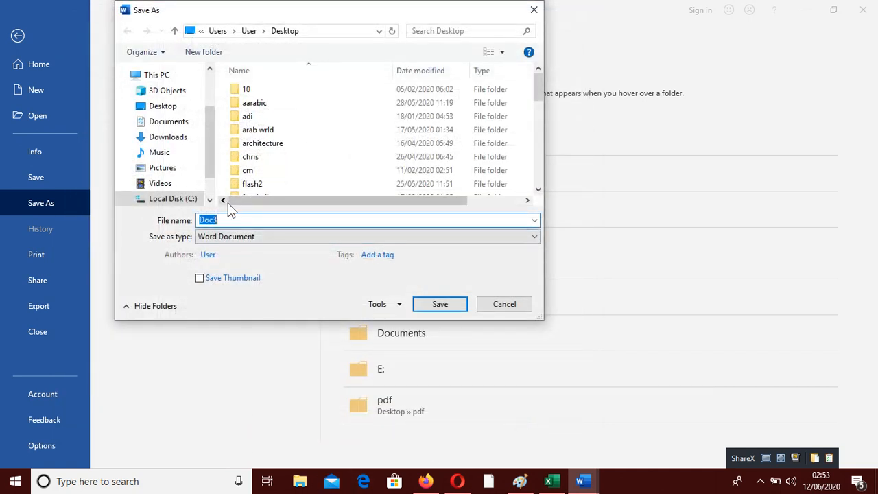
Step: Save the document to the Desktop with the file name DAN
click(234, 220)
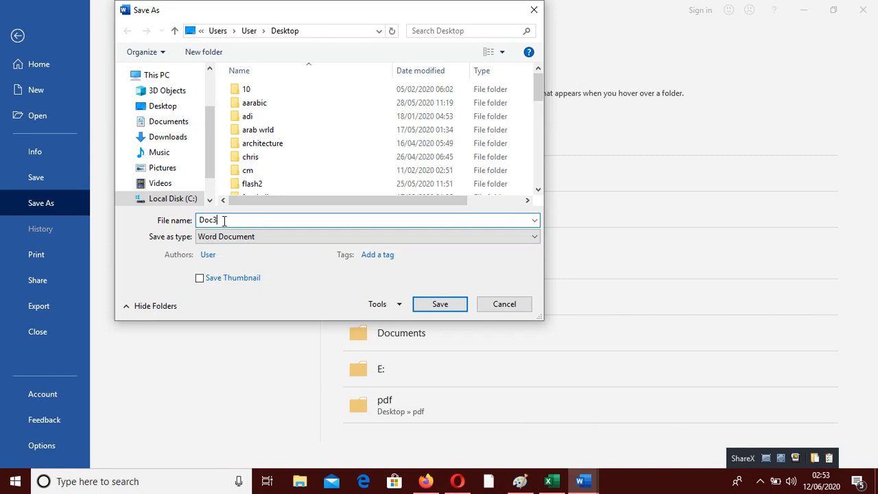
key(BackSpace)
key(BackSpace)
key(BackSpace)
key(BackSpace)
text(DAN)
click(175, 108)
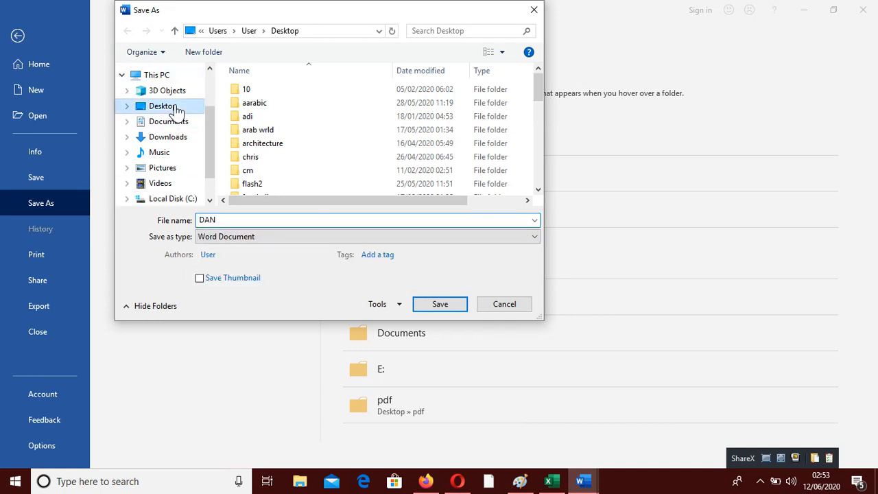
click(447, 305)
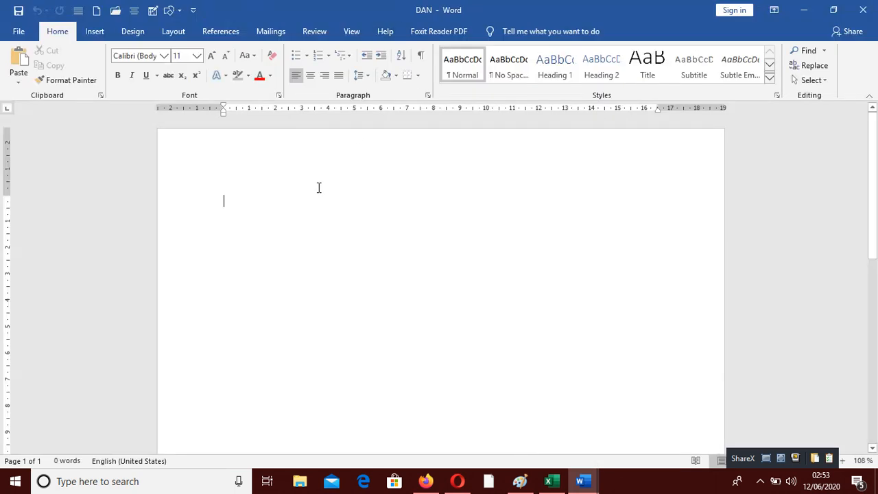
Step: Generate random sample paragraphs by entering the =RAND() formula
text(=RAN)
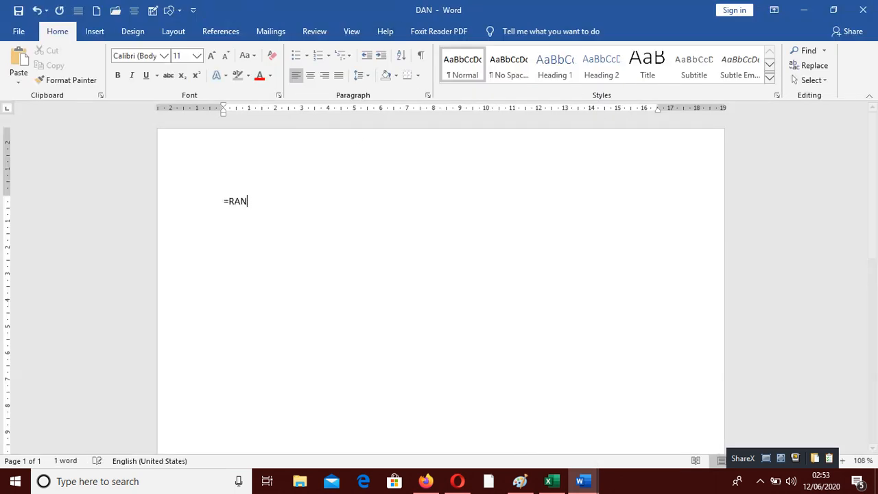
text(D())
key(Return)
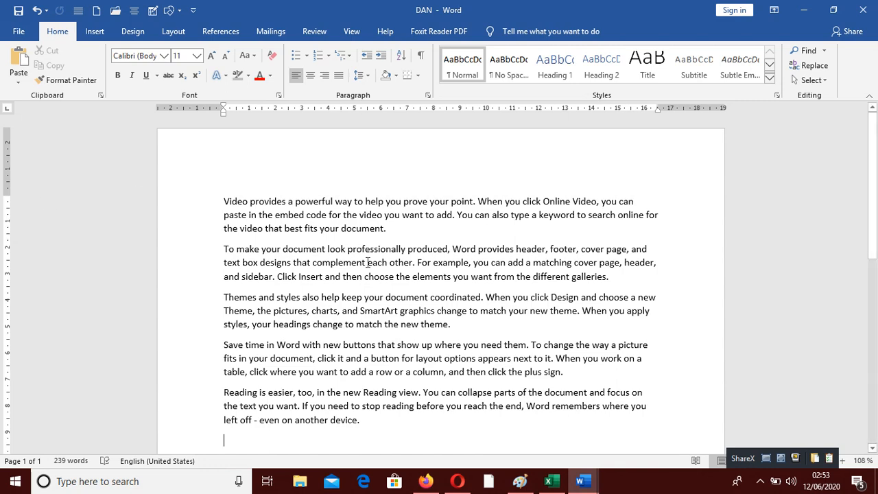
scroll(367, 262, down, 5)
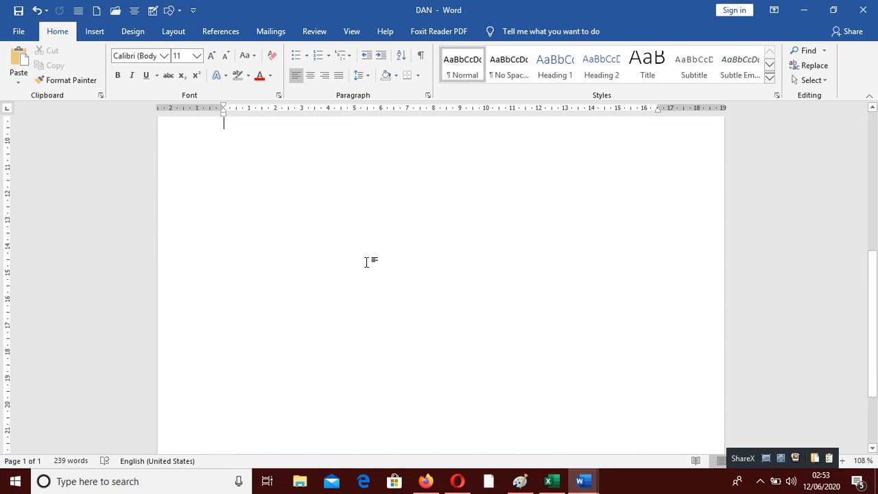
scroll(368, 262, up, 5)
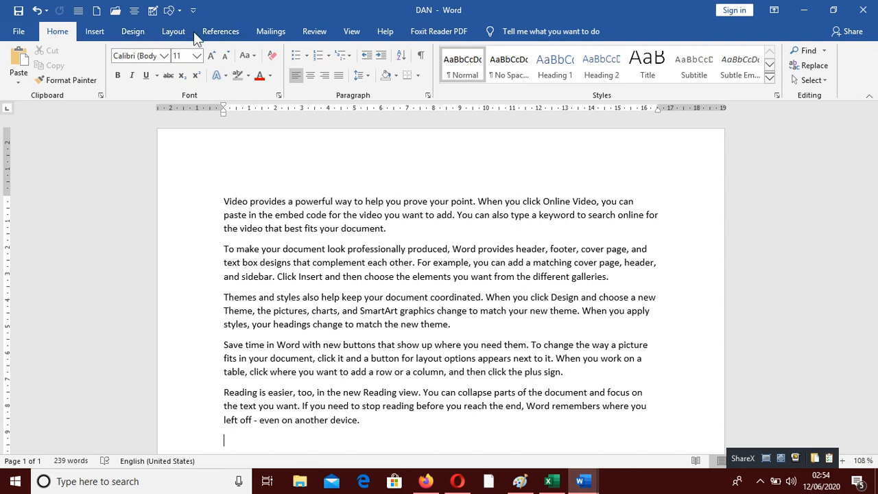
click(125, 38)
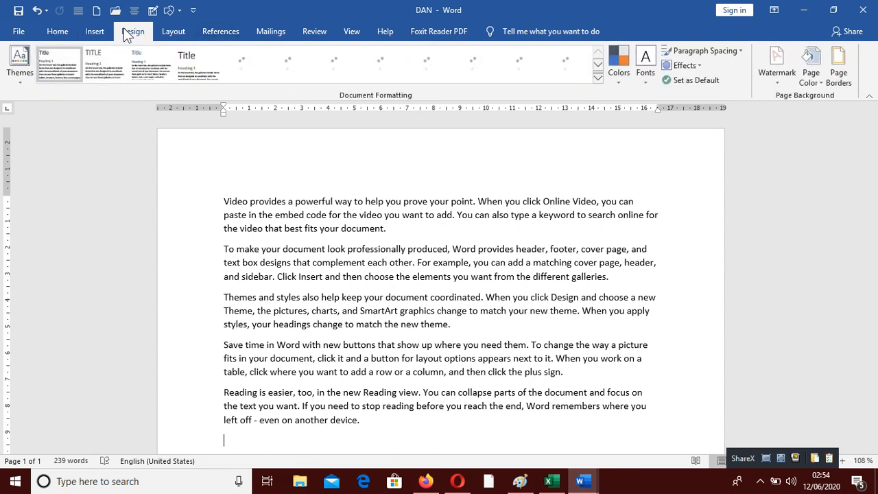
click(173, 32)
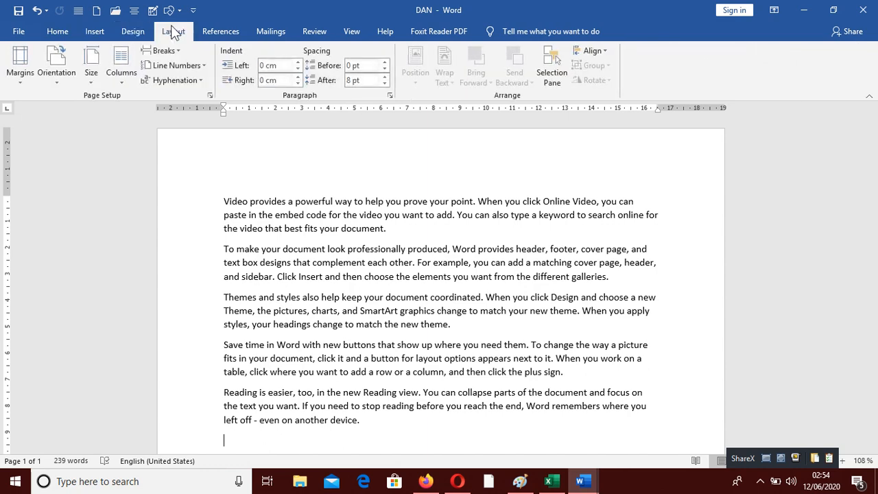
Step: Try a dark orange and then a dark gold theme colour as the page background colour
click(134, 32)
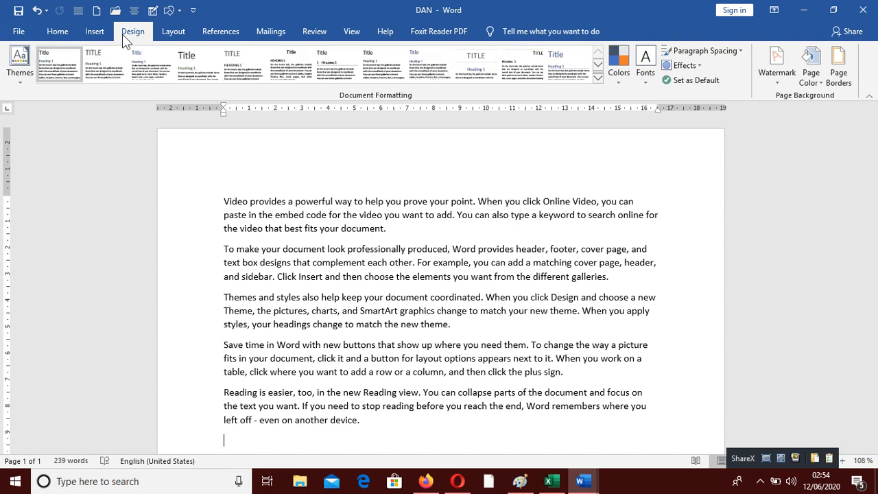
click(809, 76)
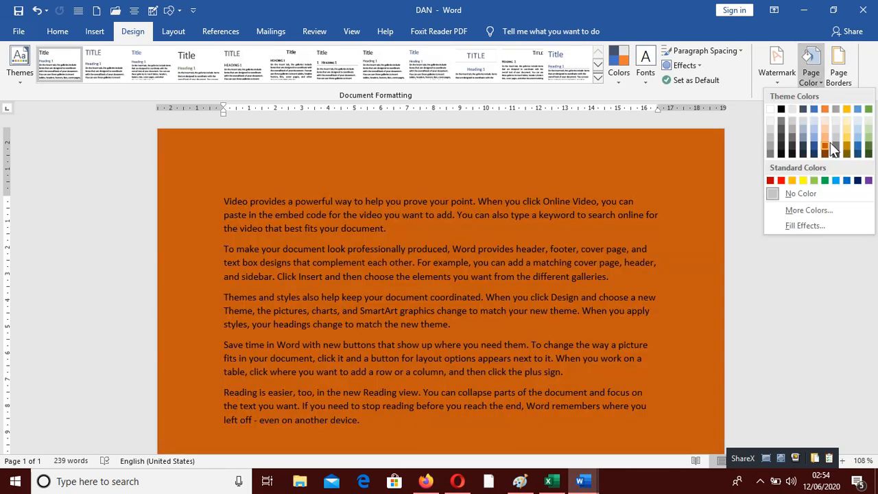
click(830, 142)
scroll(492, 358, down, 10)
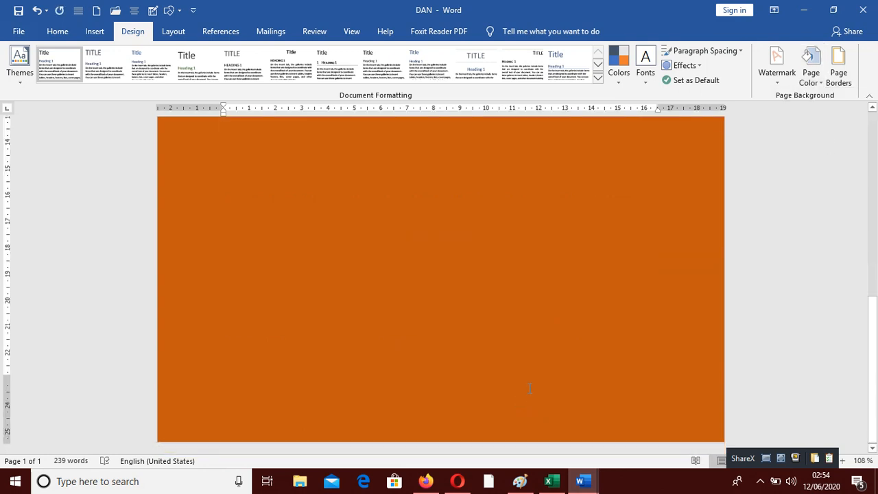
scroll(530, 387, up, 10)
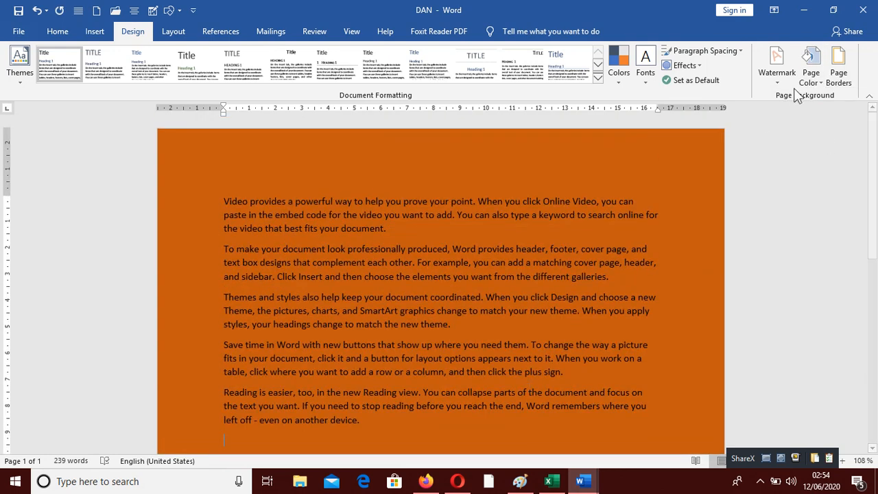
click(809, 75)
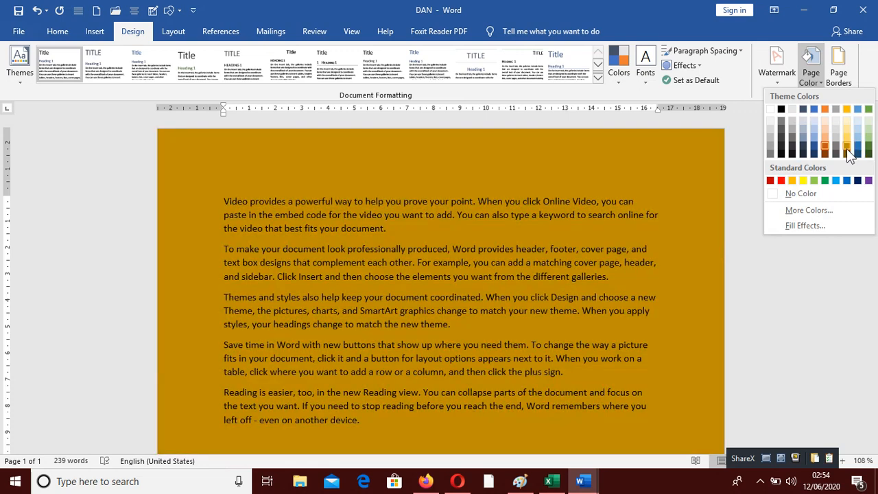
click(846, 148)
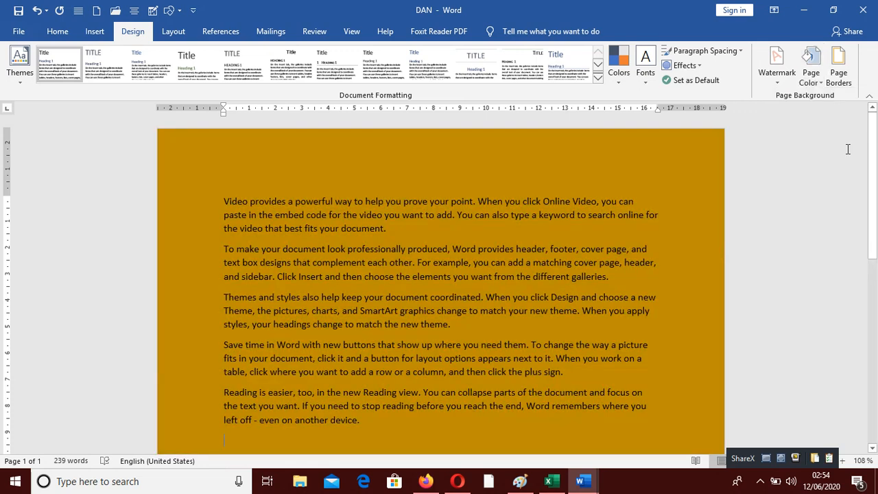
Step: Set the page colour to the custom green #7A9D23 from the custom colour picker
click(811, 72)
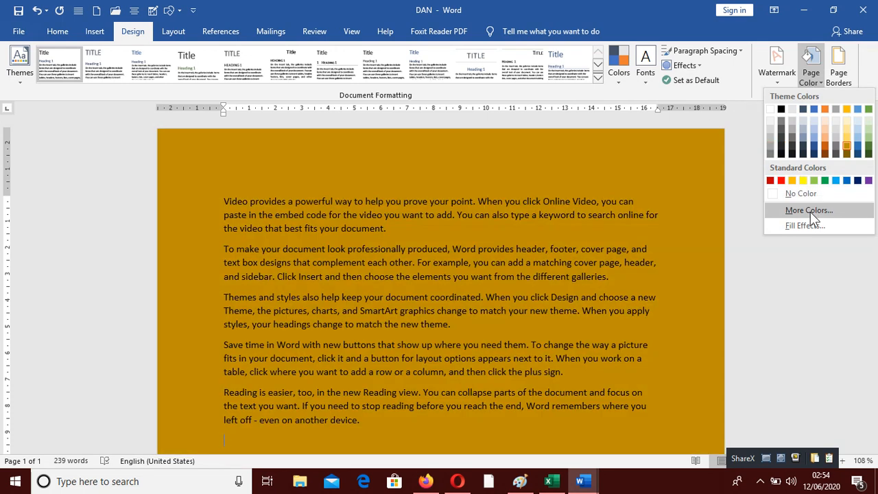
click(810, 210)
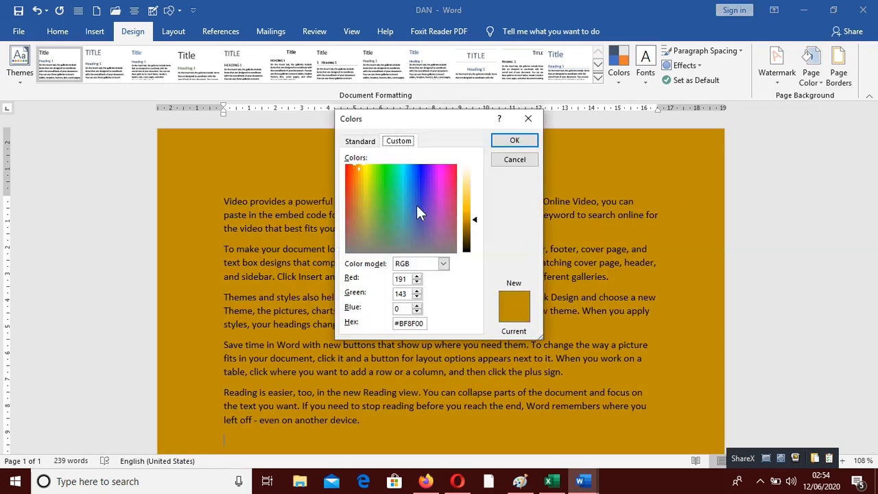
click(370, 206)
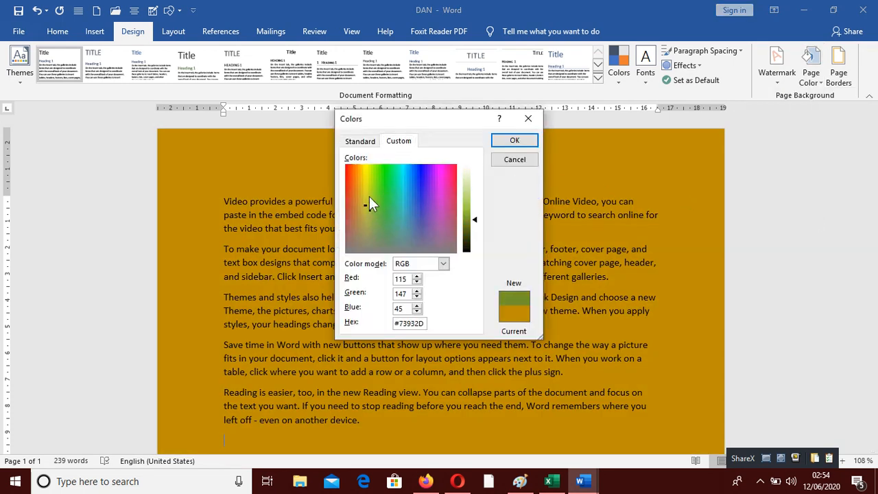
click(369, 197)
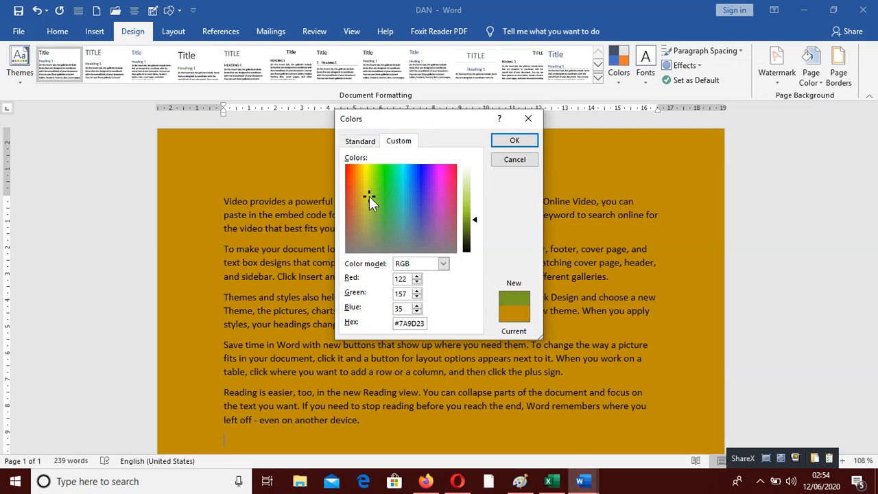
click(515, 140)
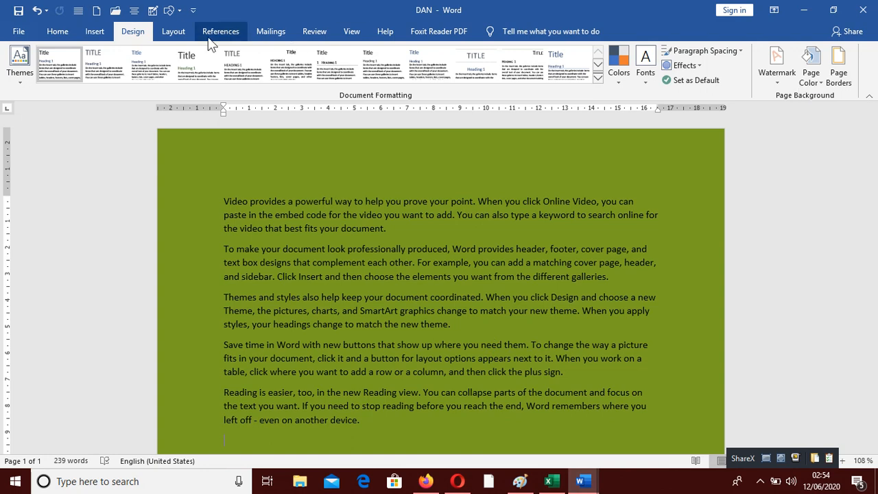
Step: Open the page colour fill effects and set a two-colour gradient of light orange and blue
click(811, 72)
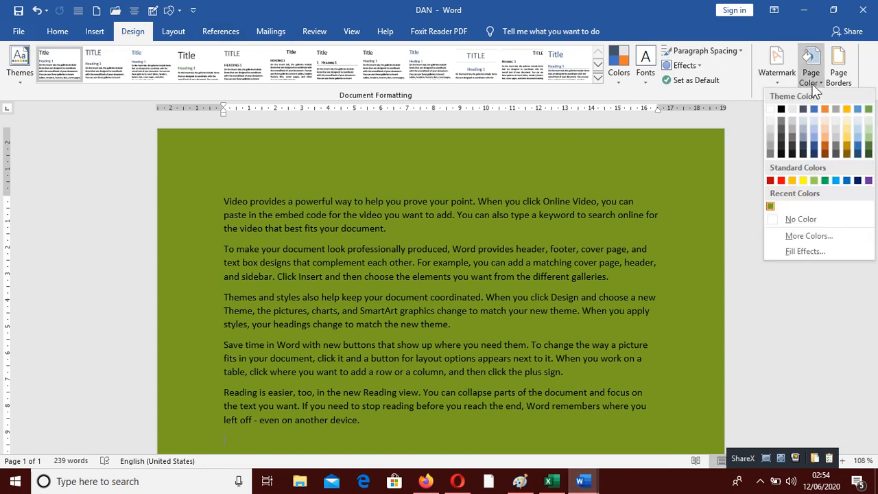
click(796, 255)
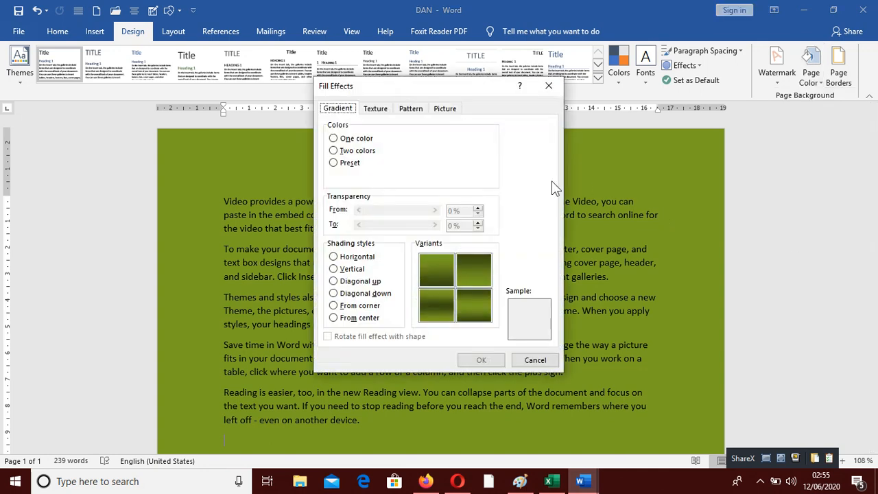
click(346, 150)
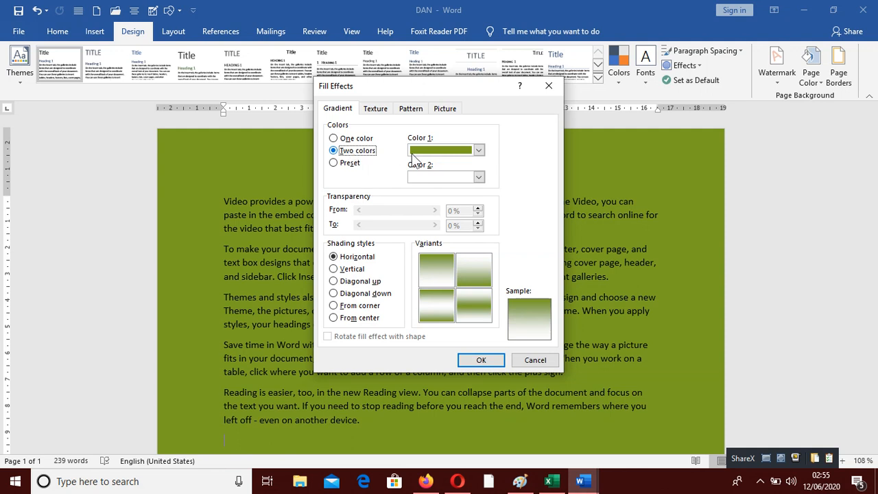
click(478, 150)
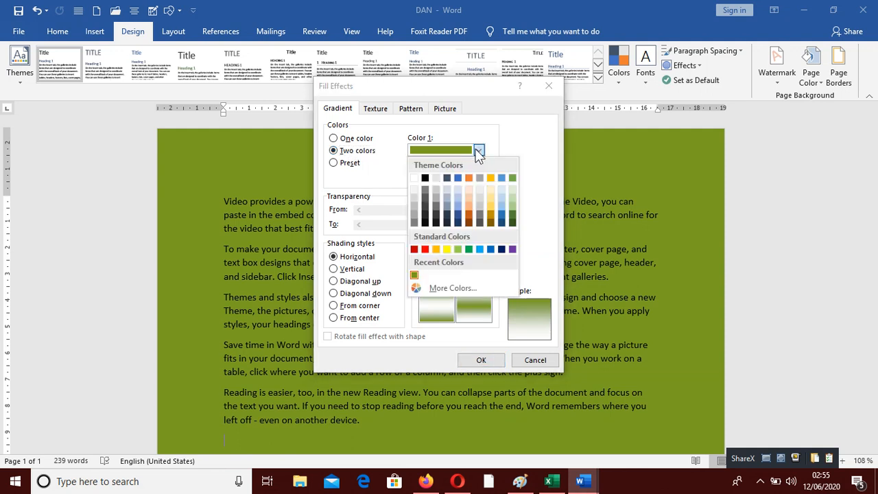
click(471, 207)
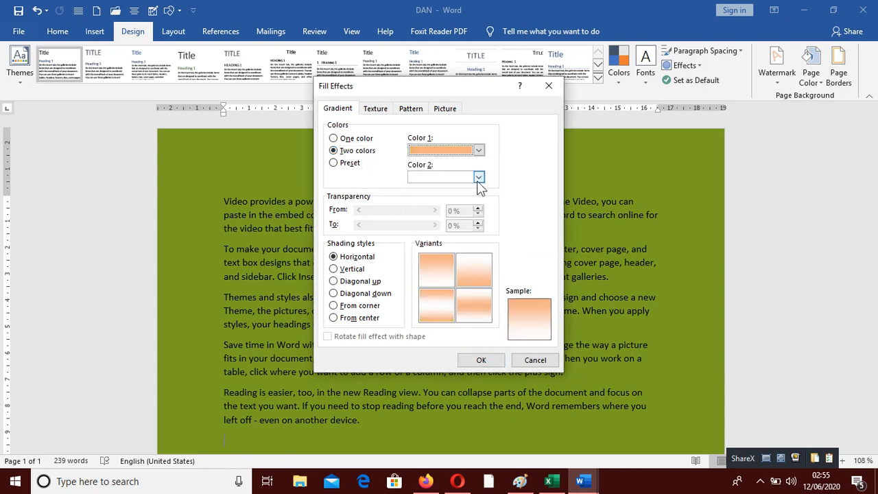
click(478, 177)
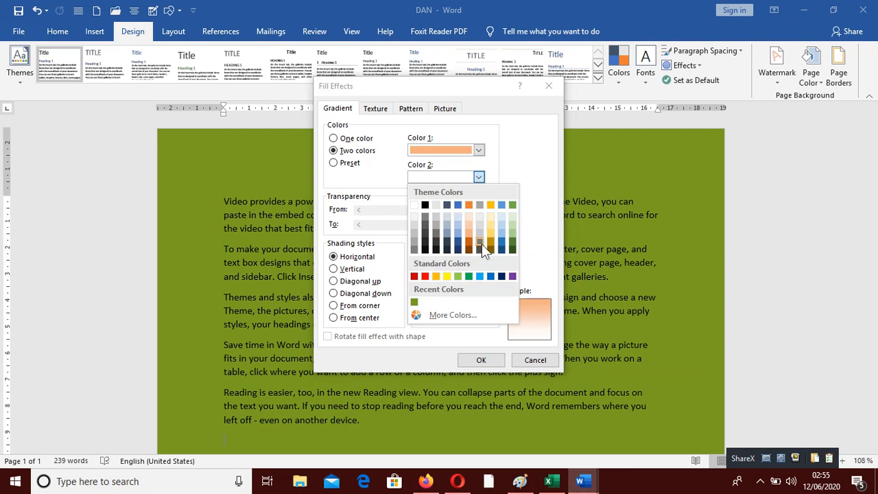
click(501, 240)
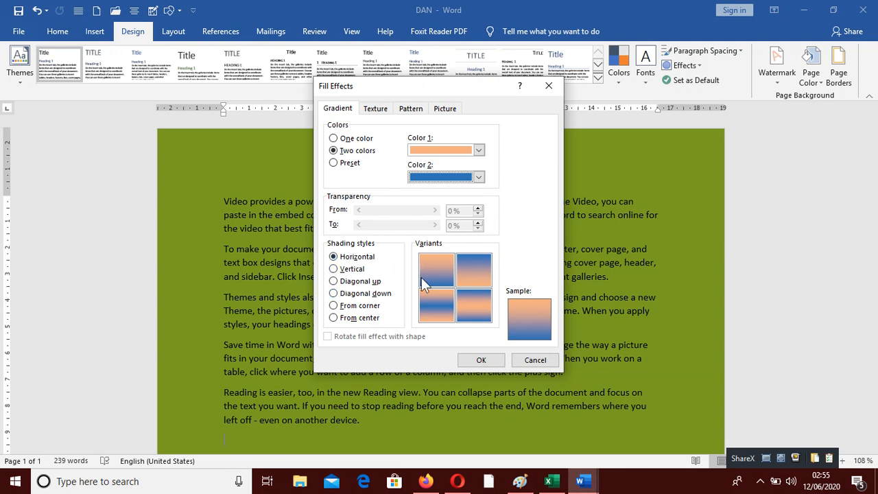
Step: Apply the gradient with Diagonal up shading and its first variant to the page background
click(360, 282)
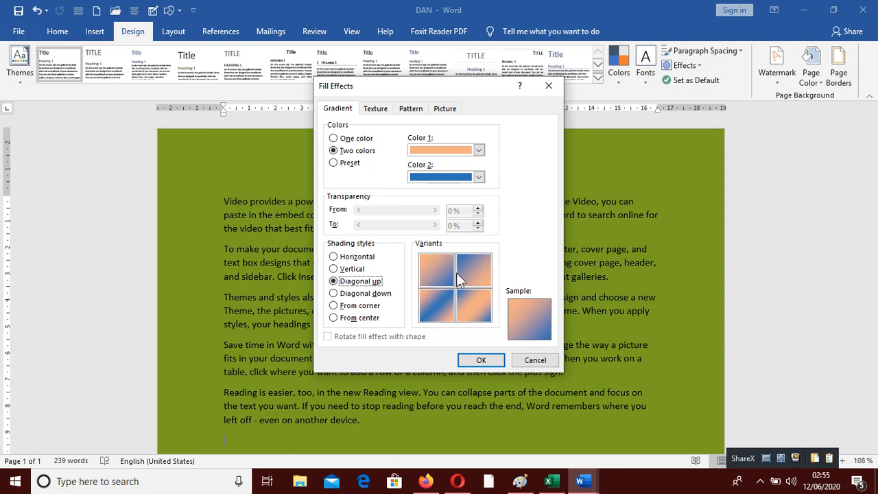
click(359, 305)
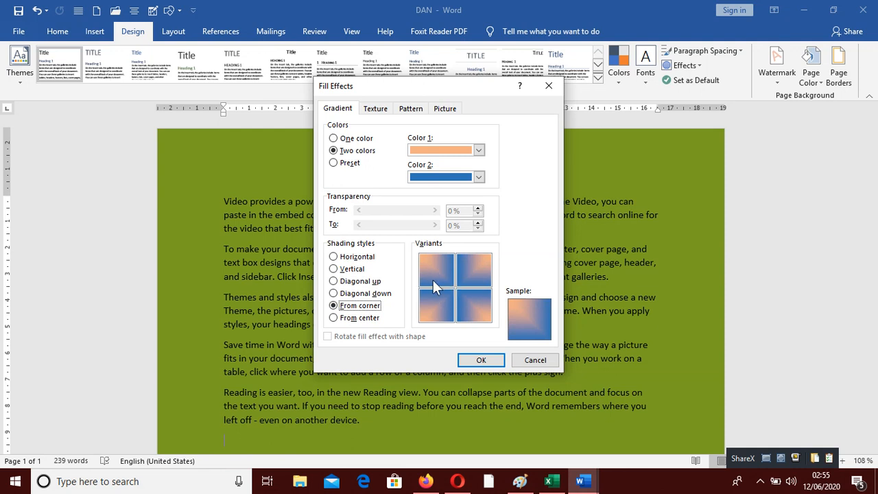
click(362, 282)
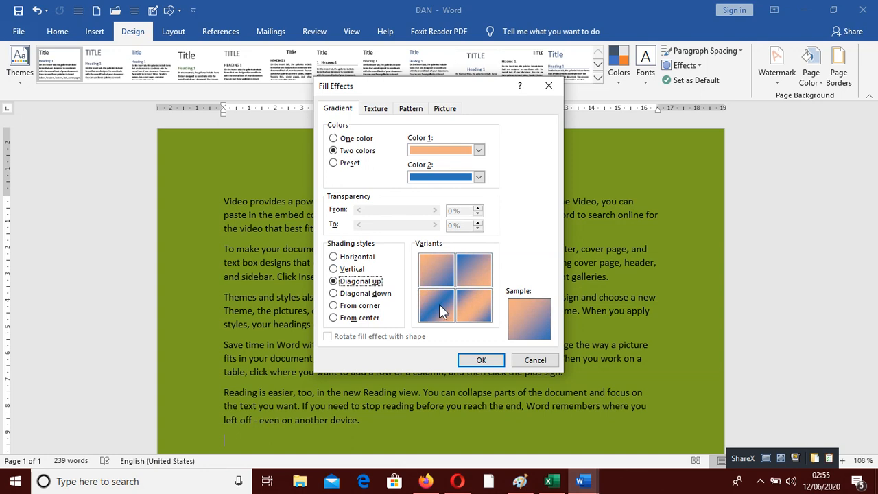
click(441, 273)
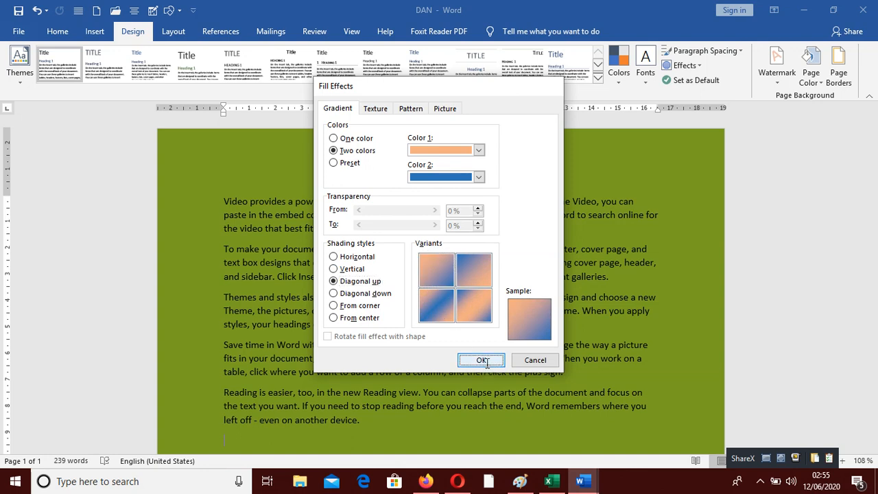
click(481, 360)
scroll(491, 339, down, 5)
scroll(469, 347, up, 8)
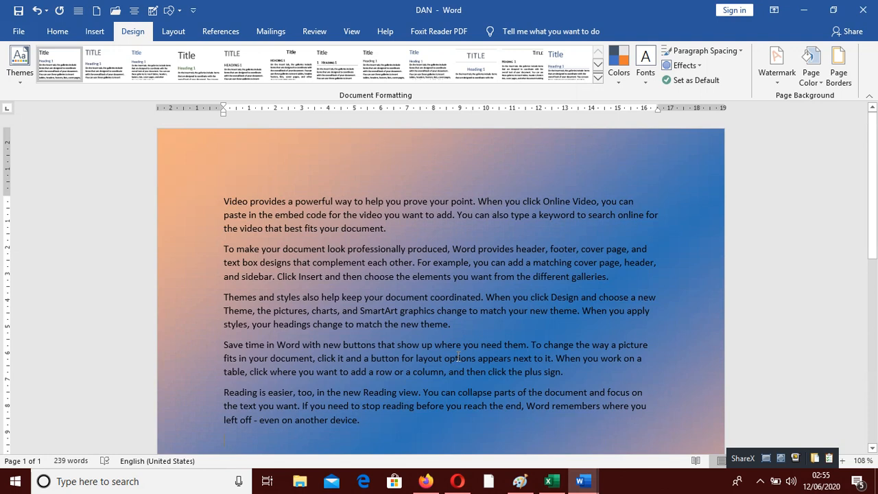
Step: Reopen the fill effects settings to review the gradient and close them
click(819, 84)
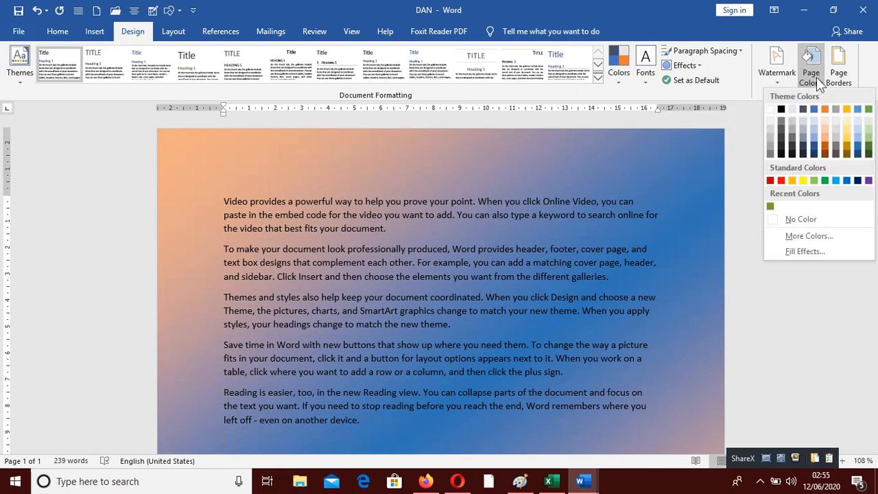
click(789, 252)
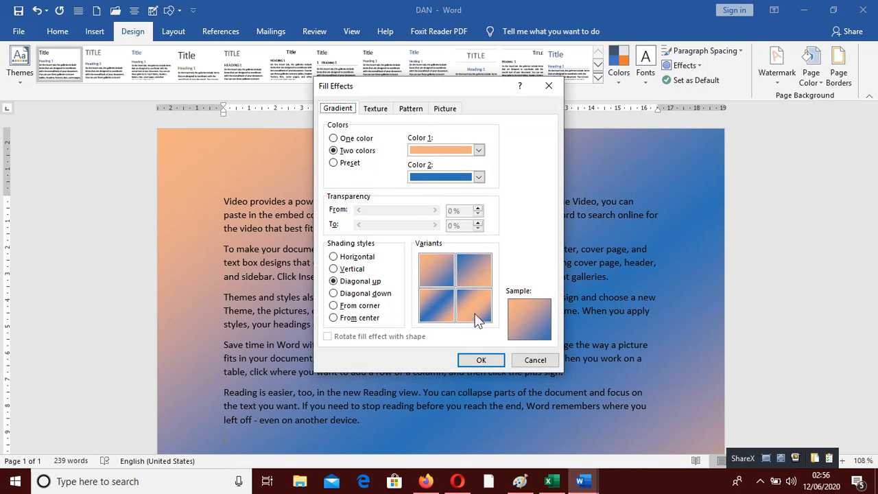
click(481, 361)
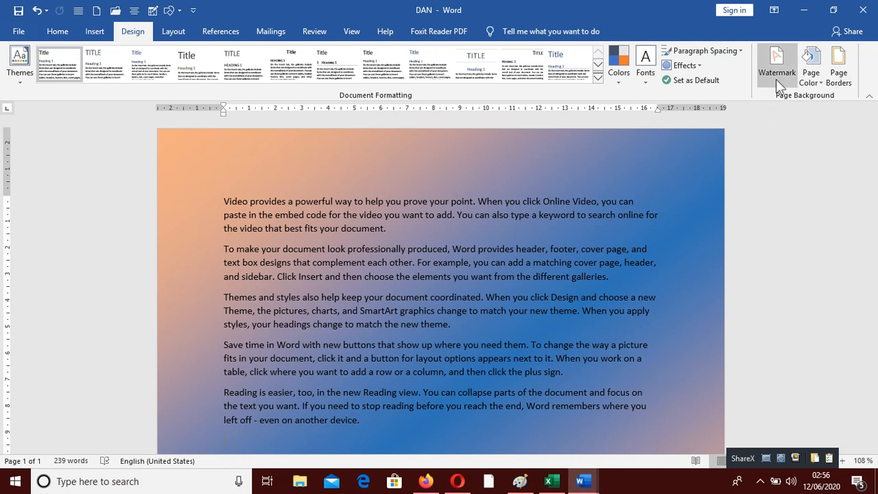
Step: Switch the fill effect to the Early Sunset preset gradient with Diagonal down shading
click(810, 69)
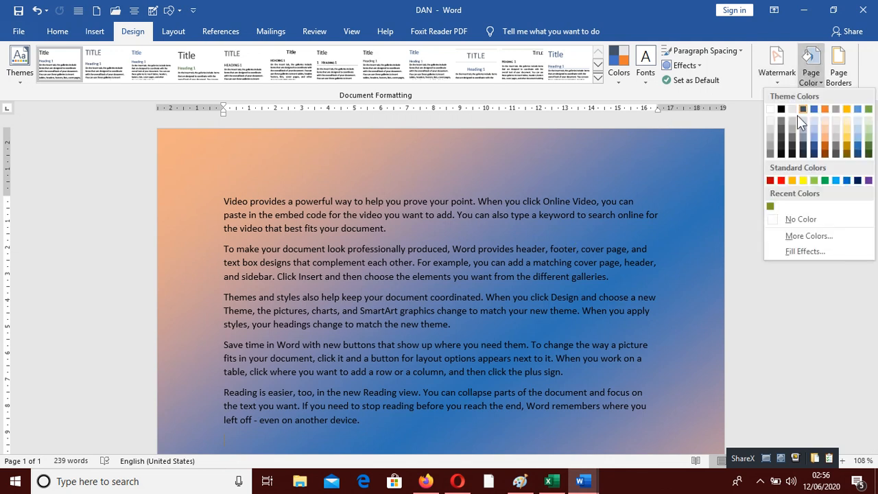
click(781, 249)
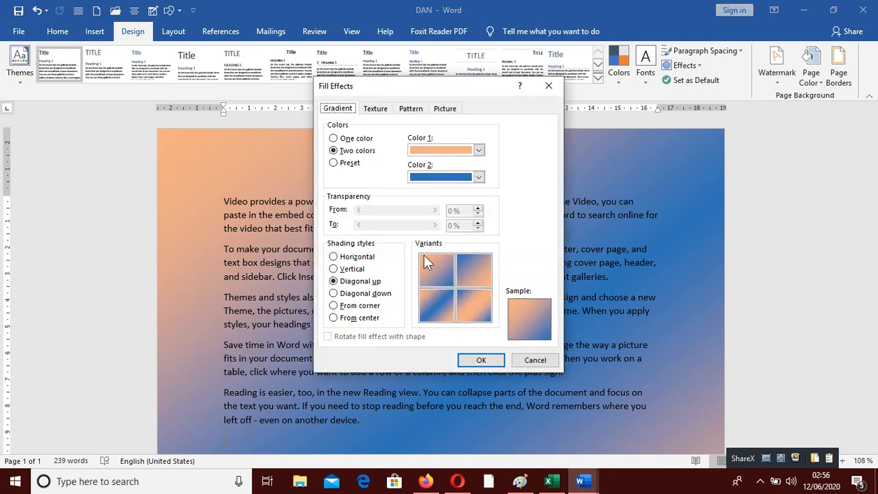
click(338, 166)
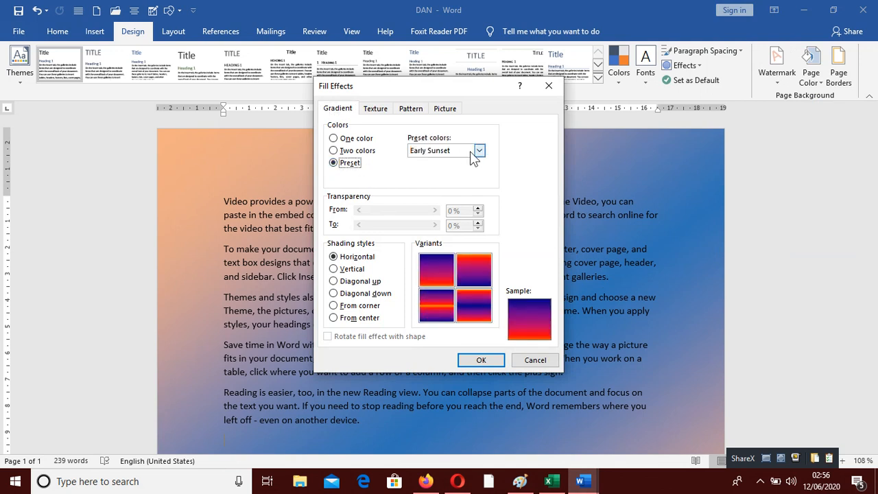
click(350, 293)
click(442, 275)
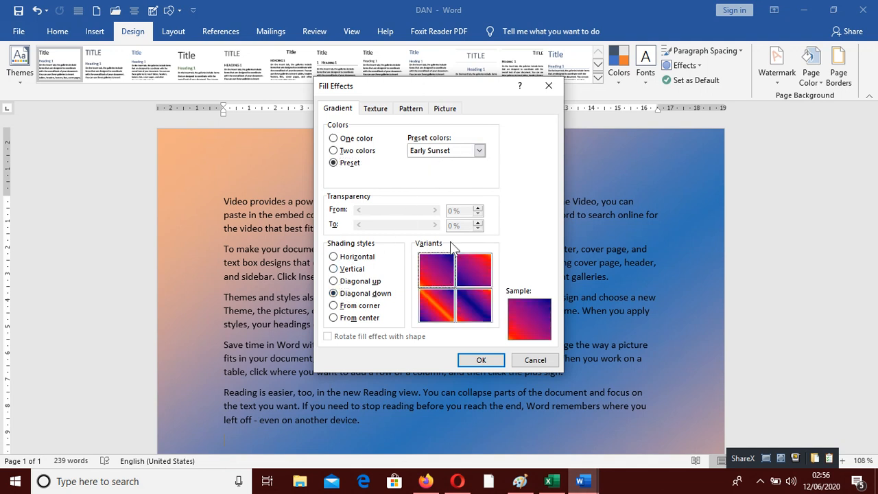
Step: Try the Daybreak, Ocean and Fog preset gradients
click(480, 151)
click(434, 191)
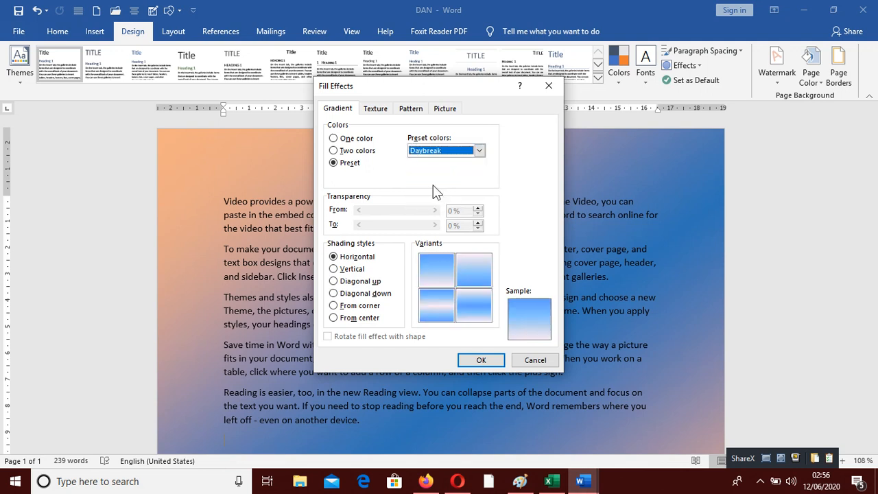
click(480, 150)
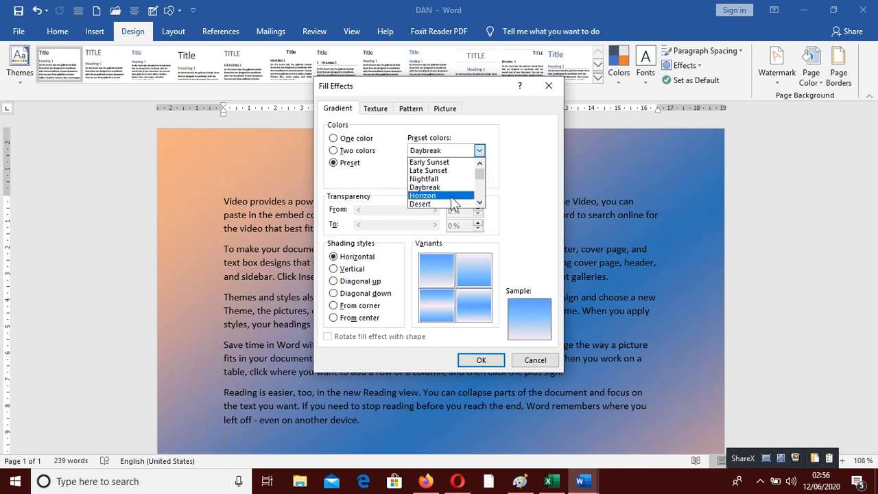
click(451, 195)
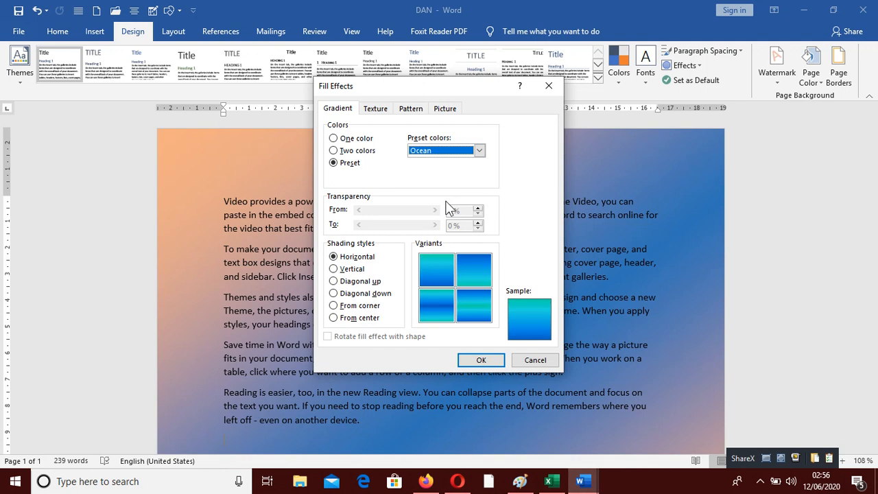
click(480, 150)
scroll(446, 194, down, 1)
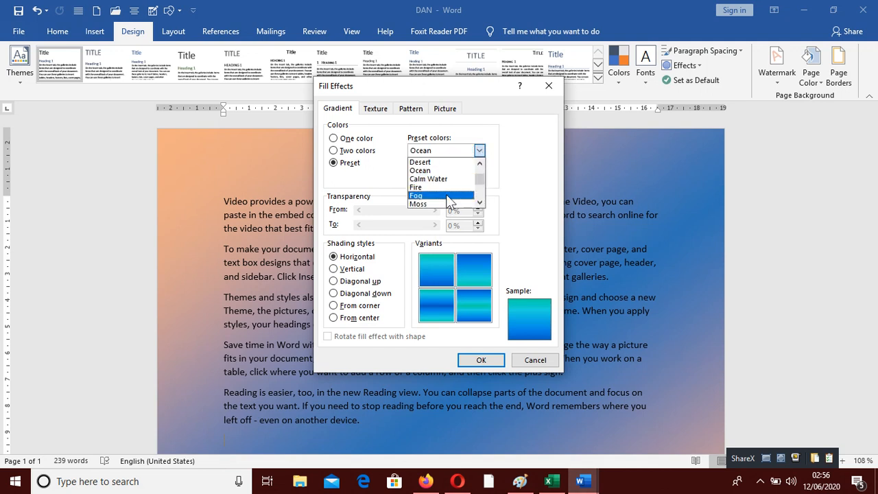
click(446, 196)
Step: Apply the Fire preset gradient with Diagonal up shading to the page background
click(479, 150)
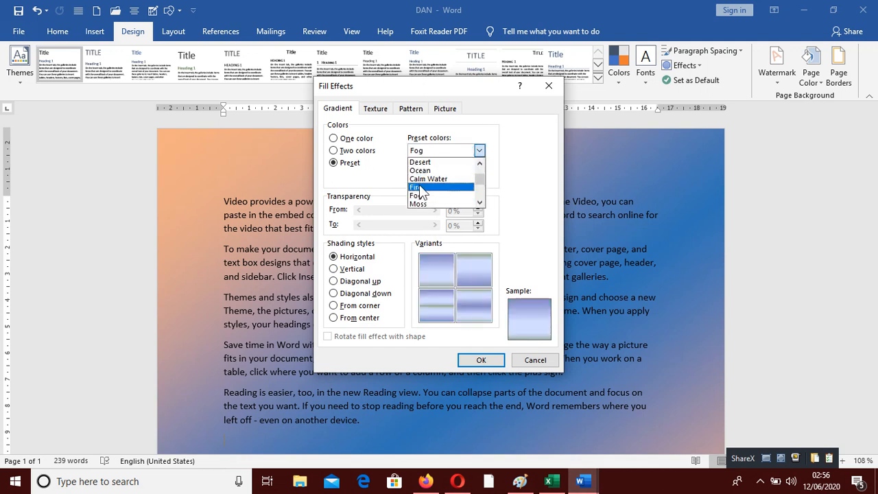
click(419, 186)
click(448, 268)
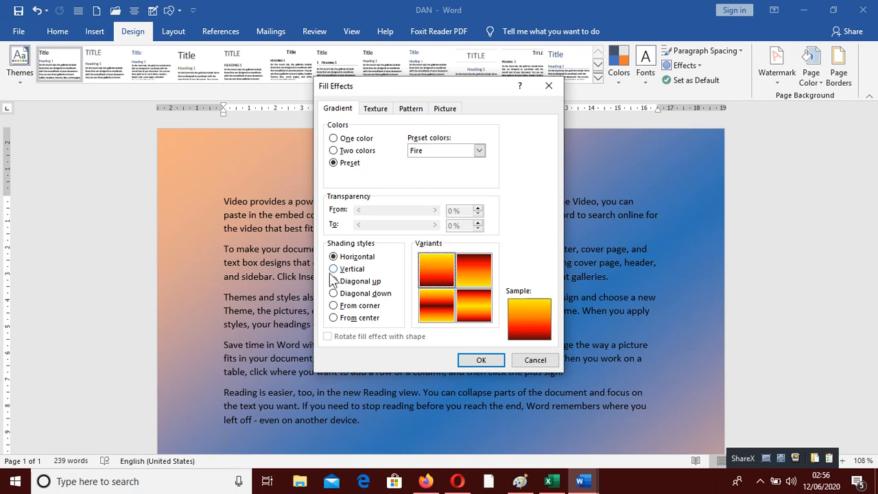
click(334, 282)
click(445, 268)
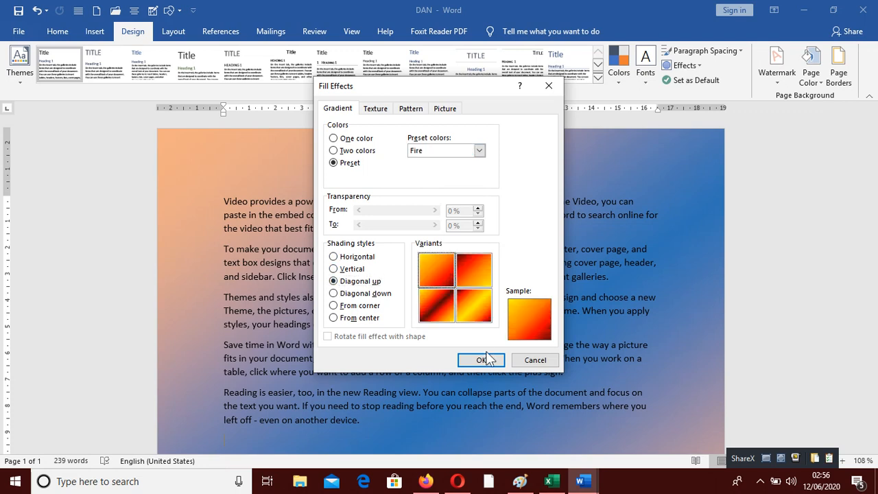
click(482, 360)
scroll(522, 336, down, 8)
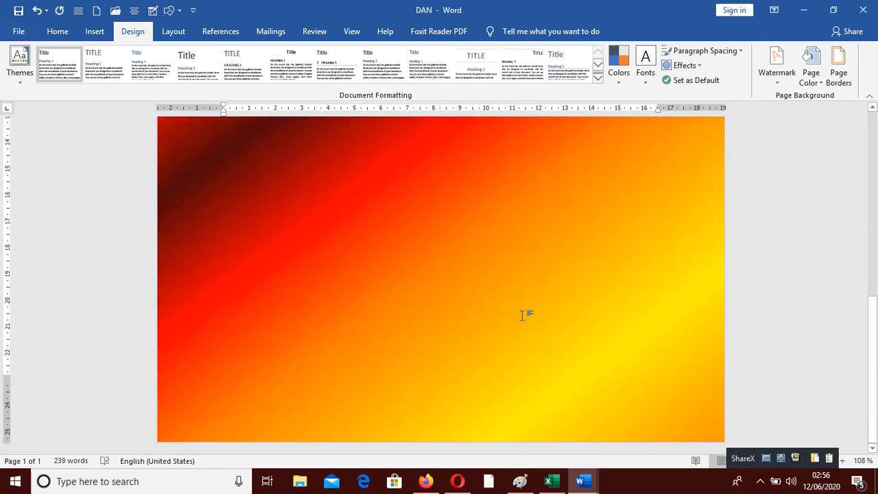
scroll(527, 314, up, 8)
Step: Reopen the fill effects and choose the Nightfall preset gradient
click(811, 75)
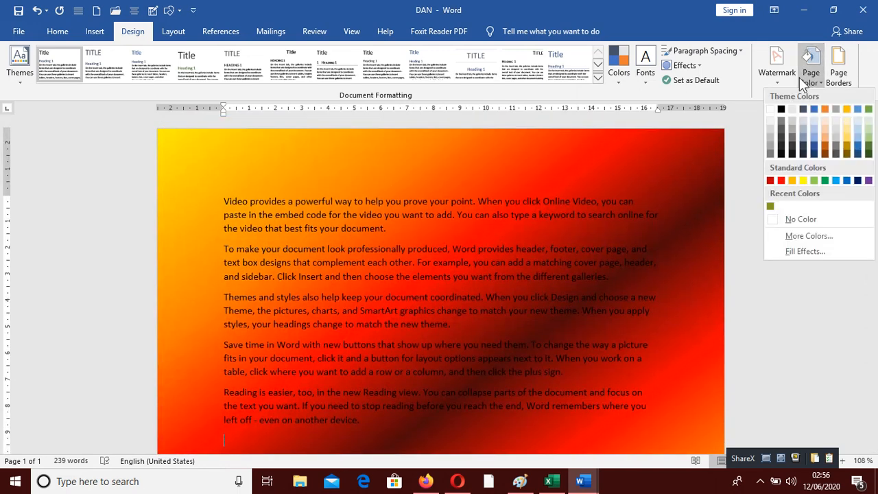
click(777, 250)
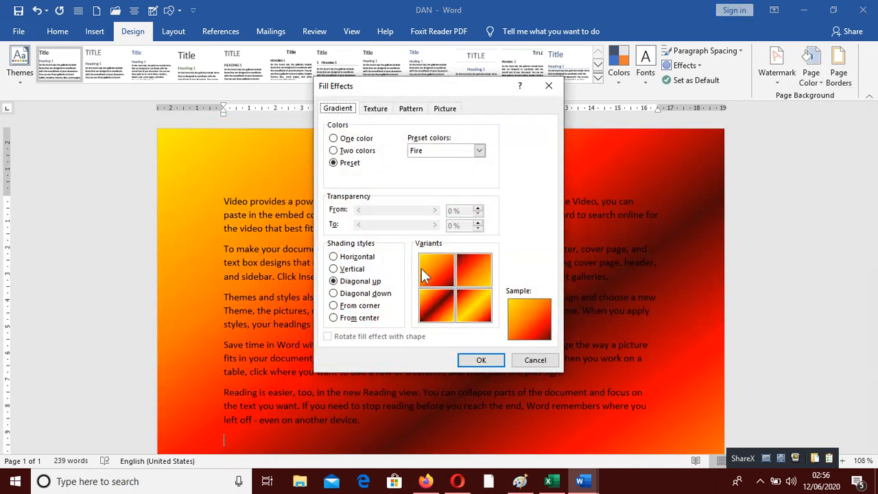
click(479, 150)
scroll(463, 189, up, 1)
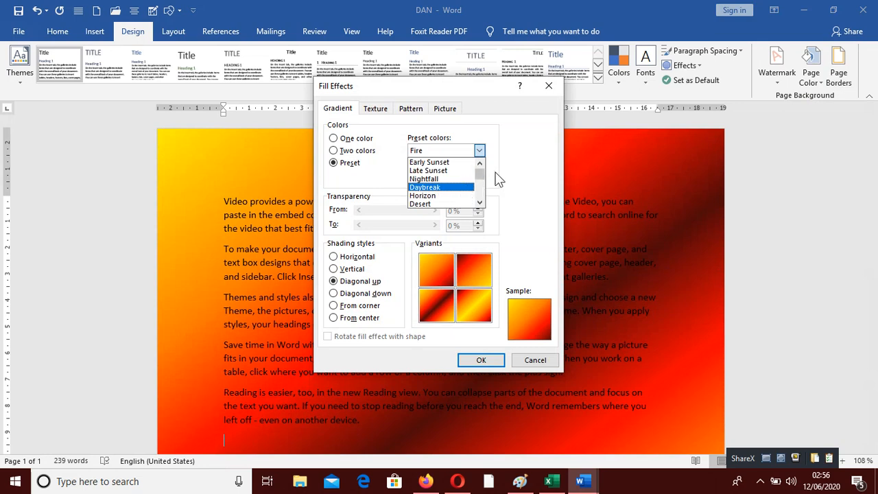
click(440, 181)
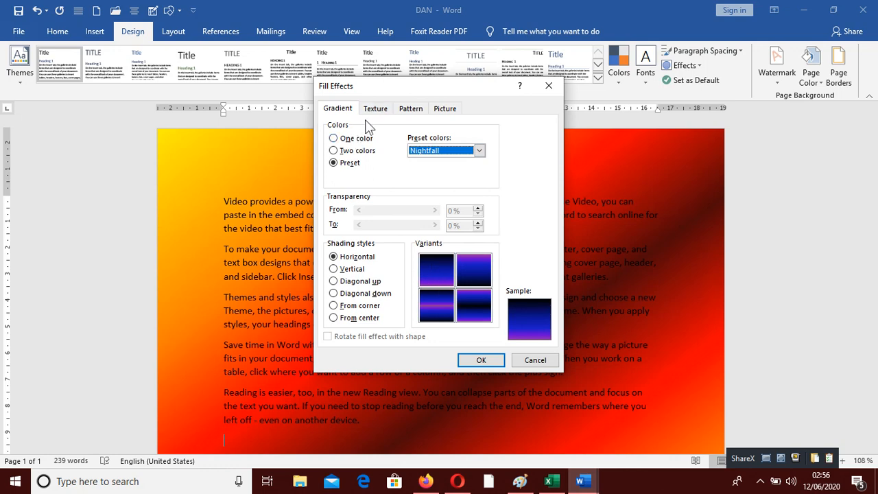
Step: Try the Papyrus, White marble, Fish fossil and Woven mat textures for the page background
click(381, 110)
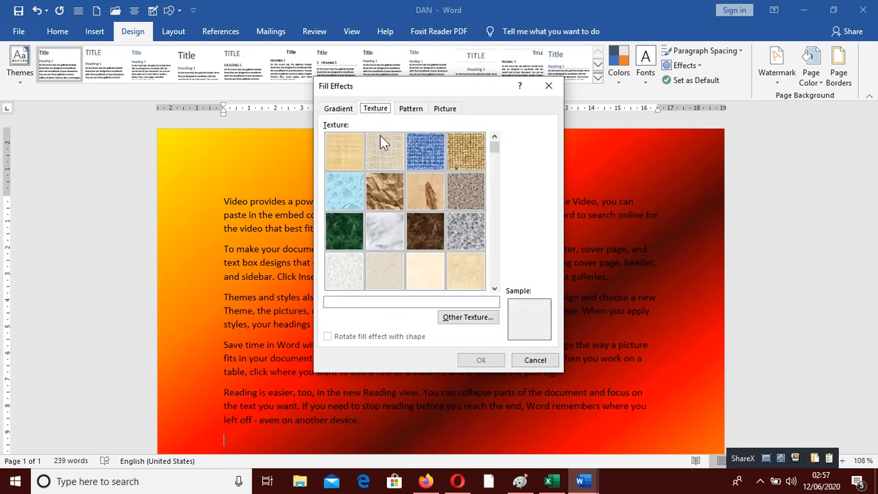
click(333, 158)
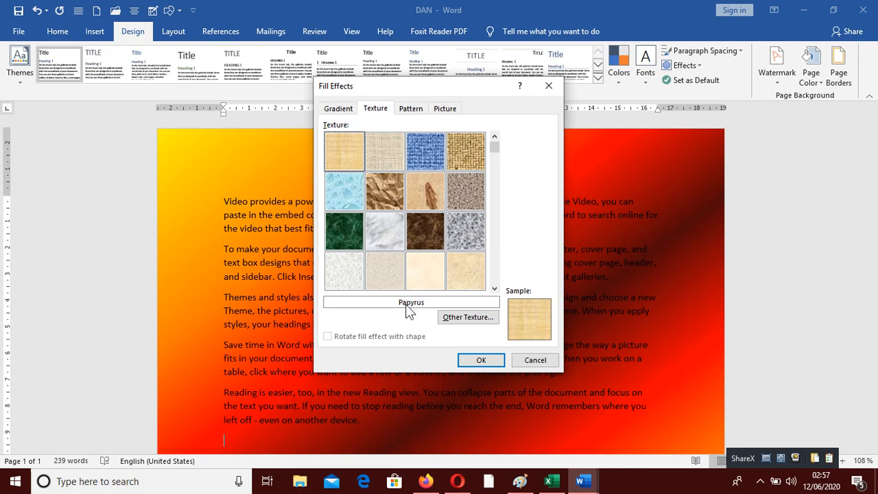
click(385, 237)
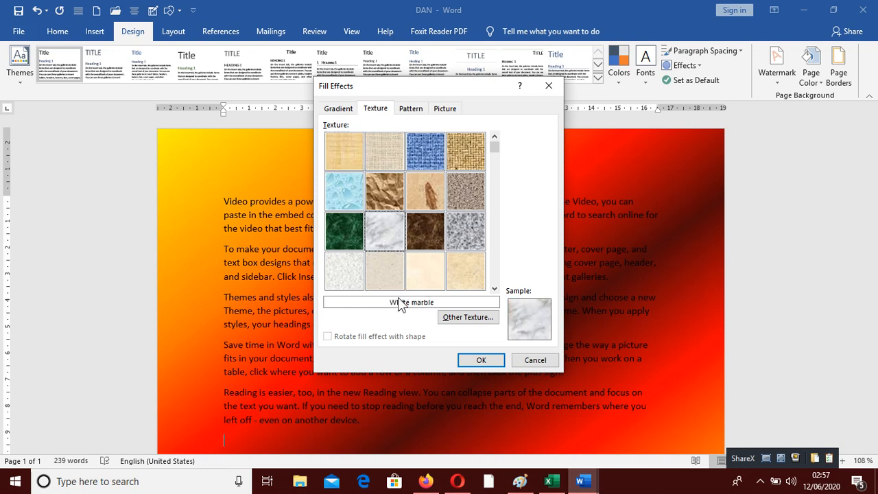
click(438, 182)
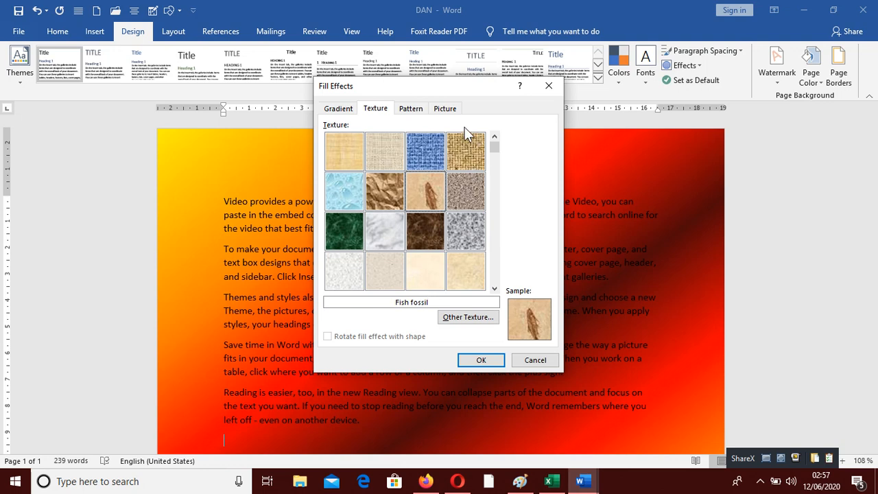
click(449, 148)
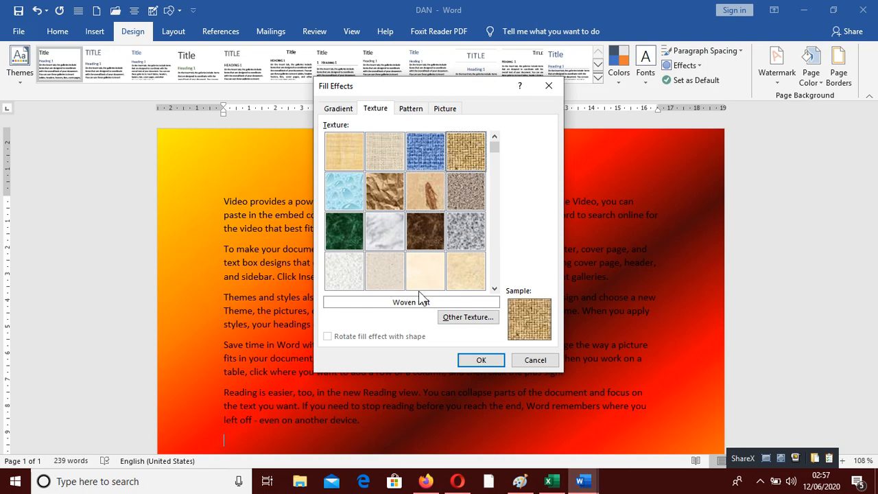
Step: Apply the Pink tissue paper texture to the page background
click(494, 289)
click(394, 236)
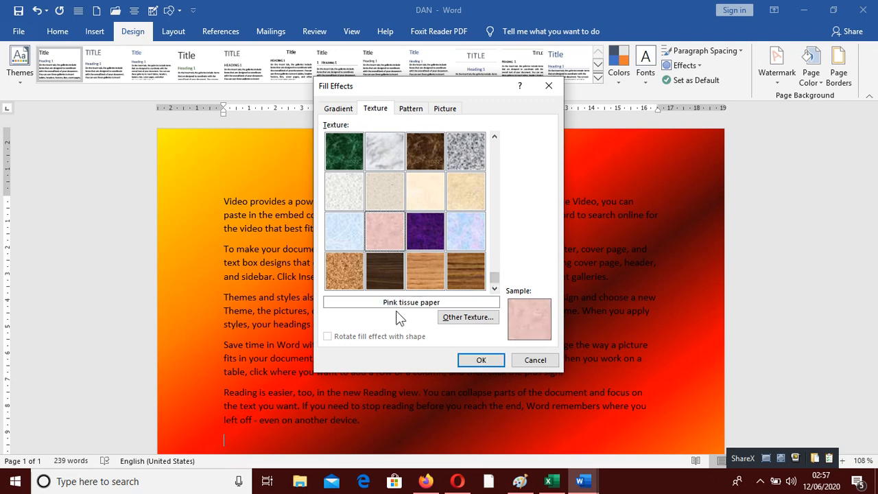
click(480, 359)
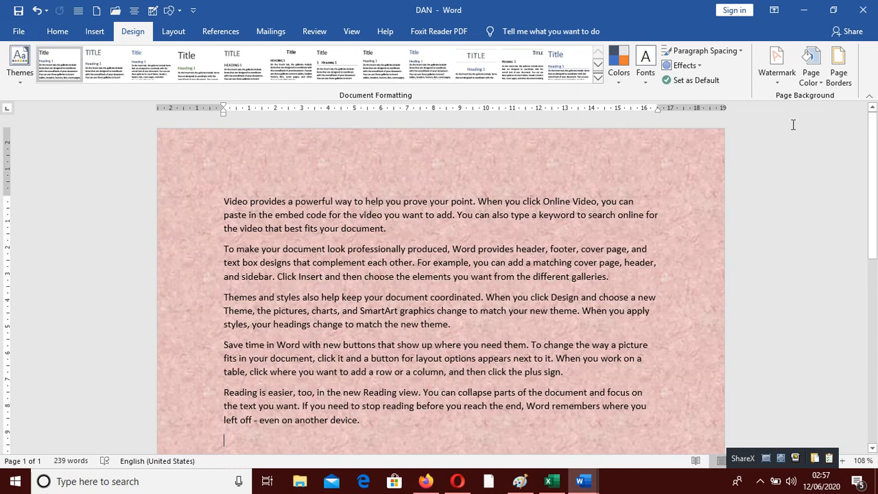
Step: Reopen the fill effects, switch to patterns and set the pattern background colour to white
click(808, 77)
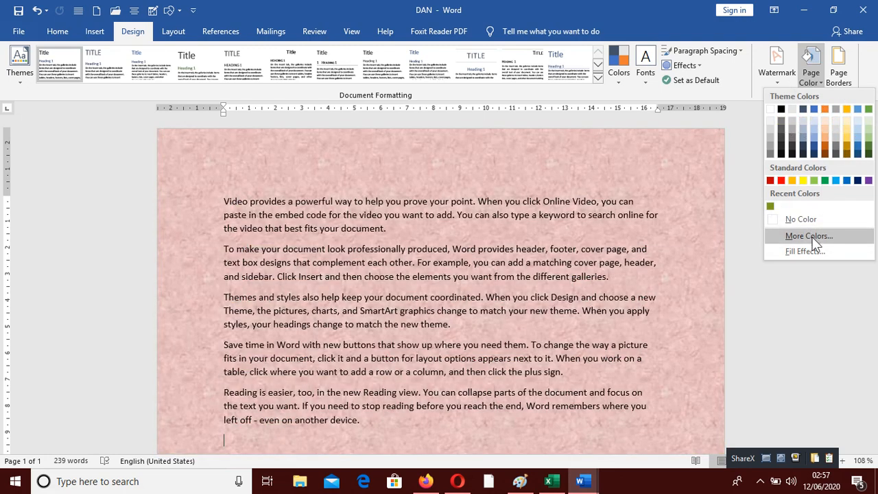
click(809, 251)
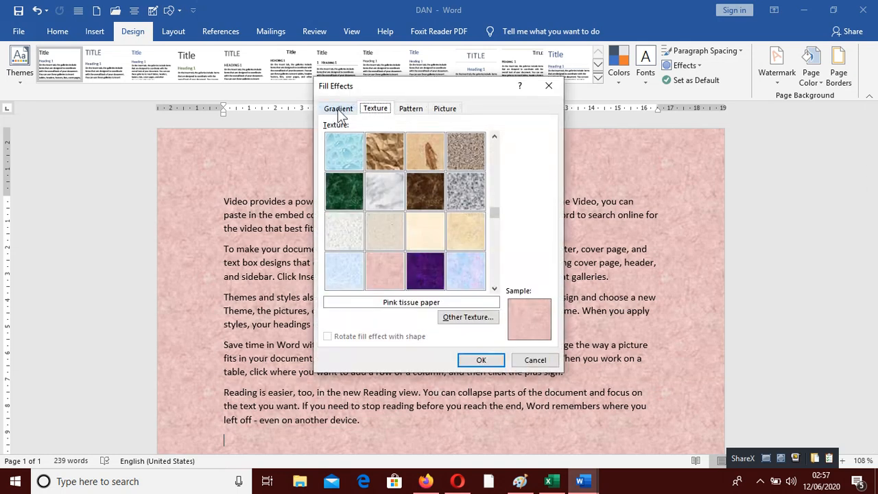
click(339, 111)
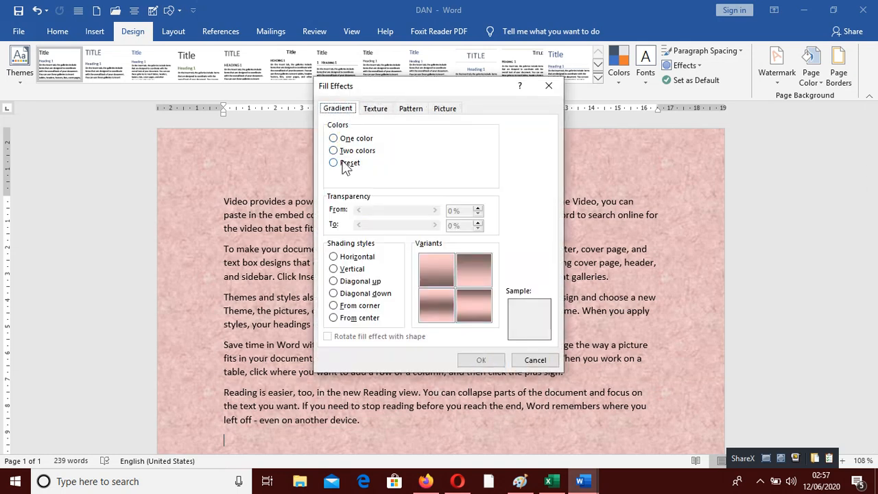
click(377, 109)
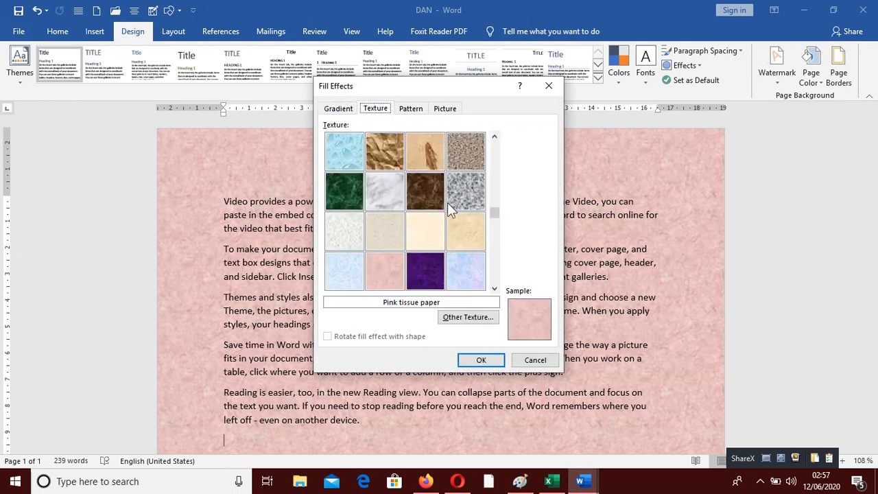
click(417, 191)
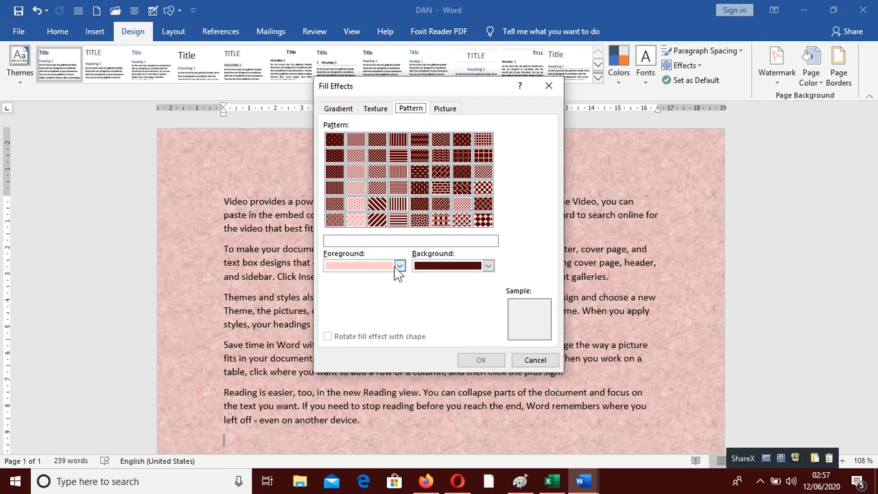
click(488, 265)
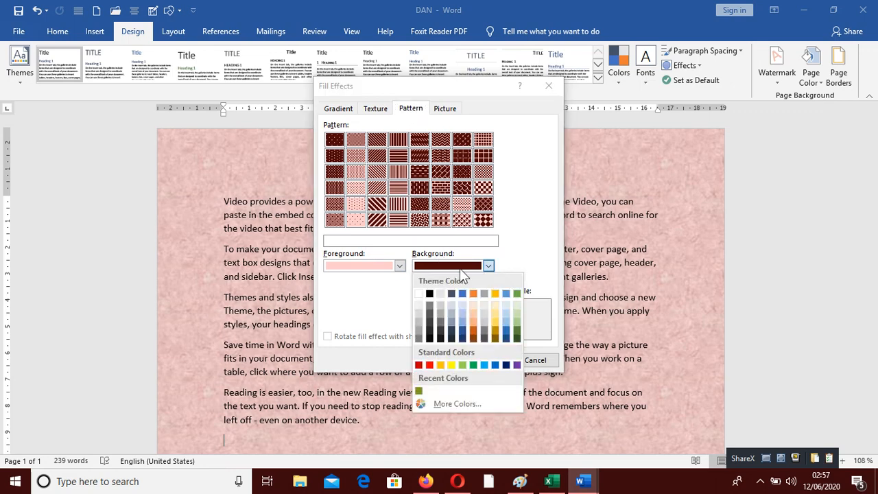
click(419, 293)
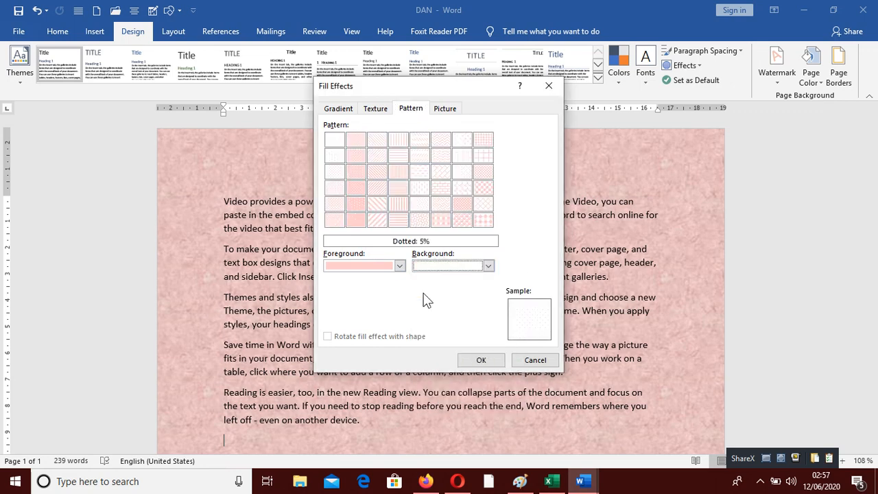
Step: Apply the Divot pattern with a black foreground colour to the page background
click(399, 266)
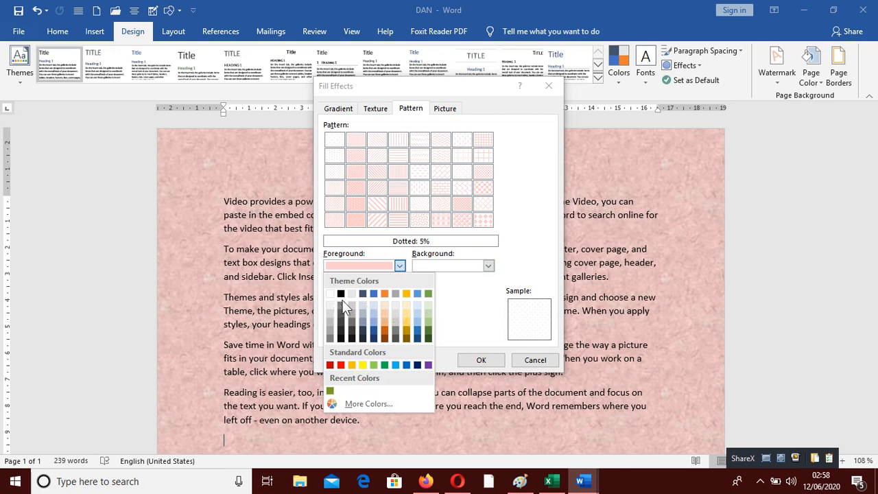
click(341, 293)
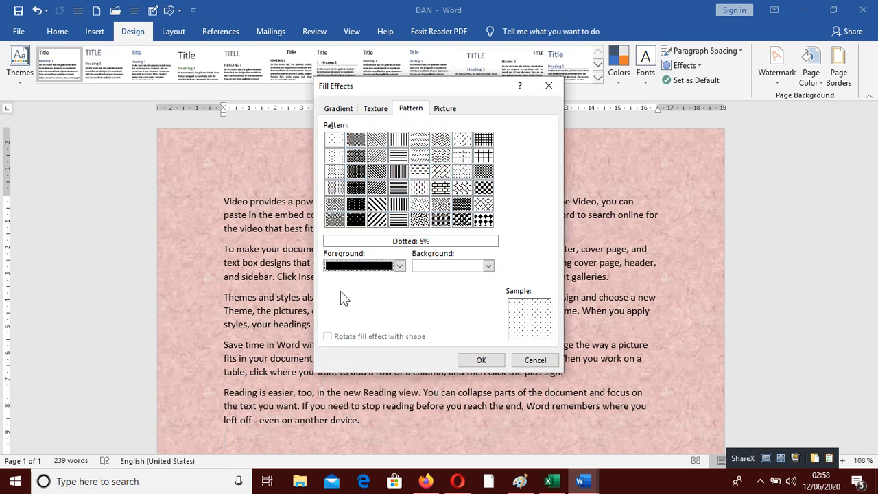
click(343, 139)
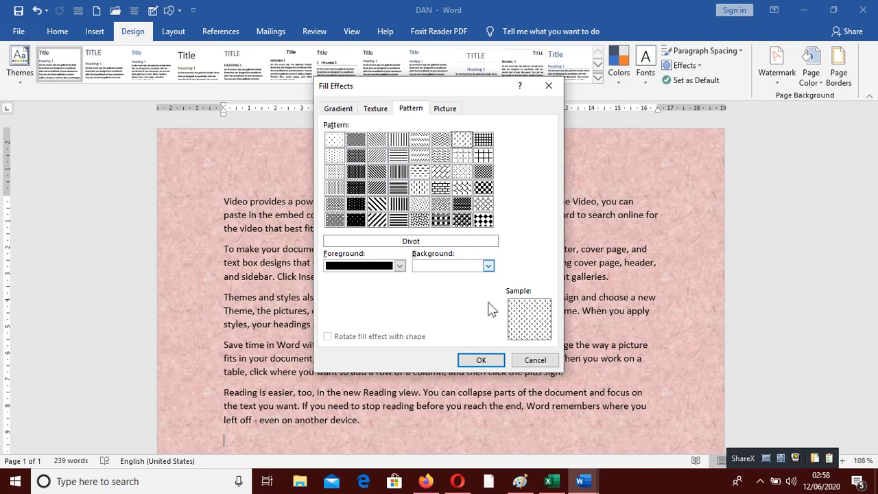
click(481, 359)
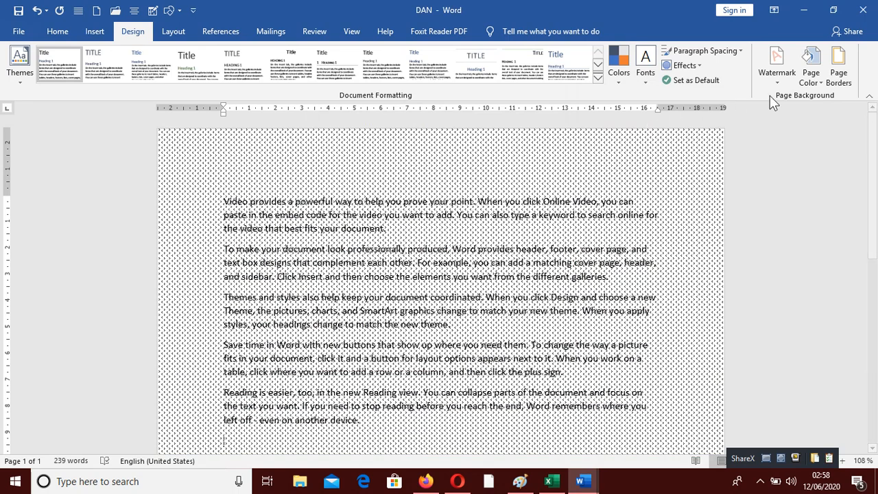
Step: Change the pattern's foreground colour to gold and apply it to the page
click(816, 81)
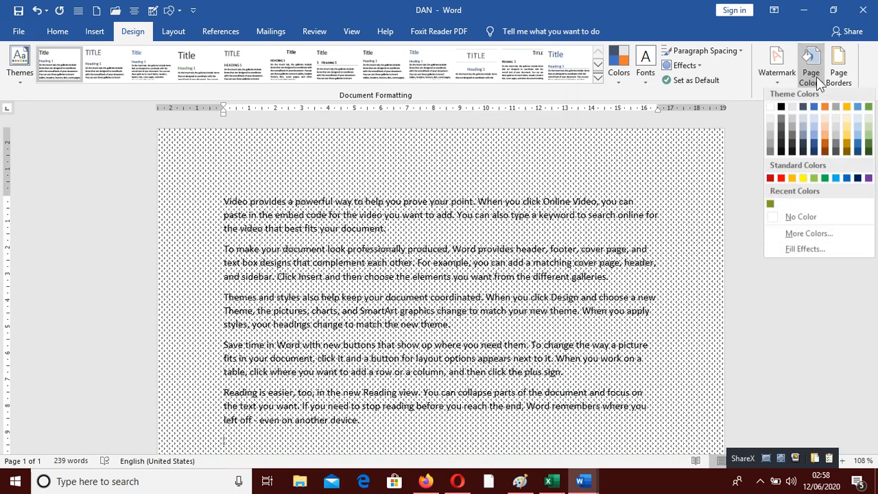
click(804, 249)
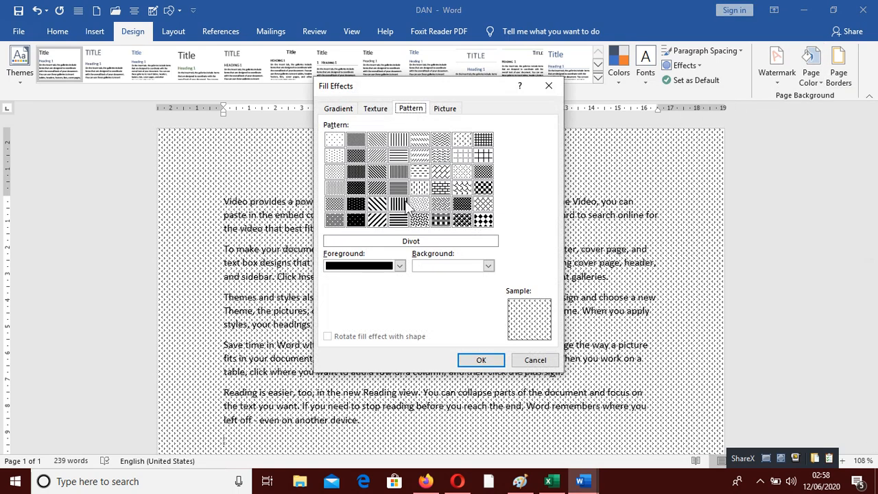
click(399, 266)
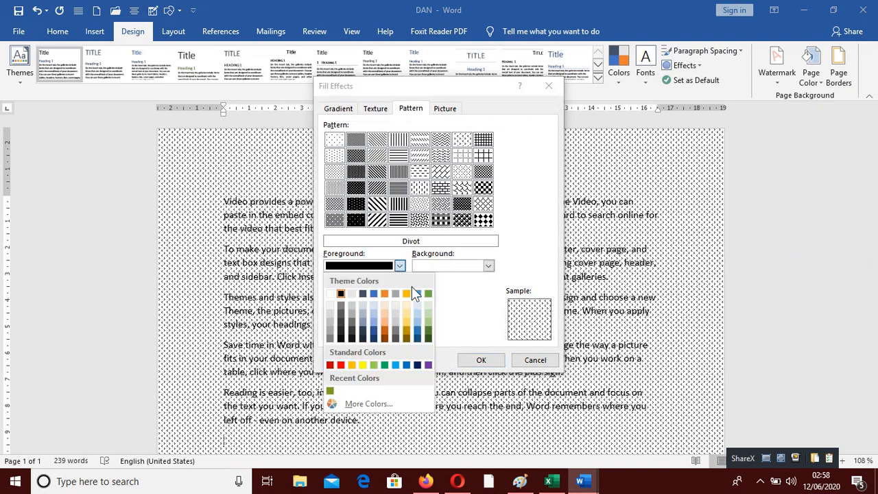
click(405, 293)
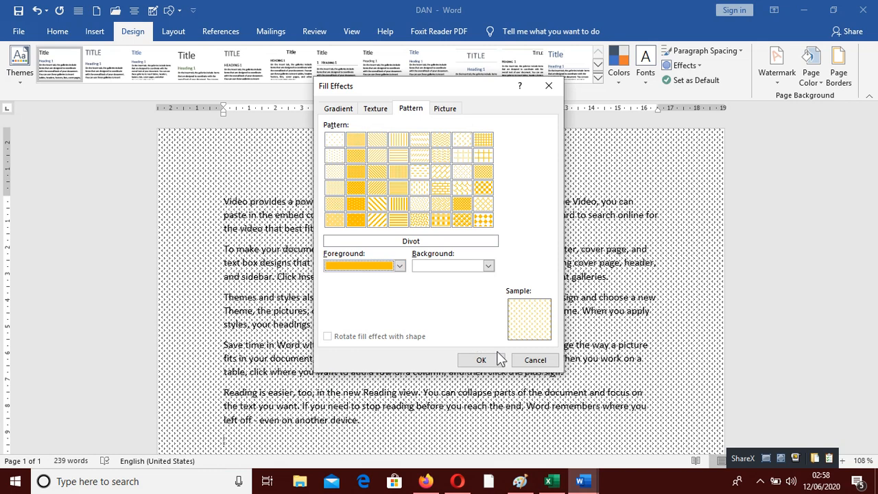
click(481, 360)
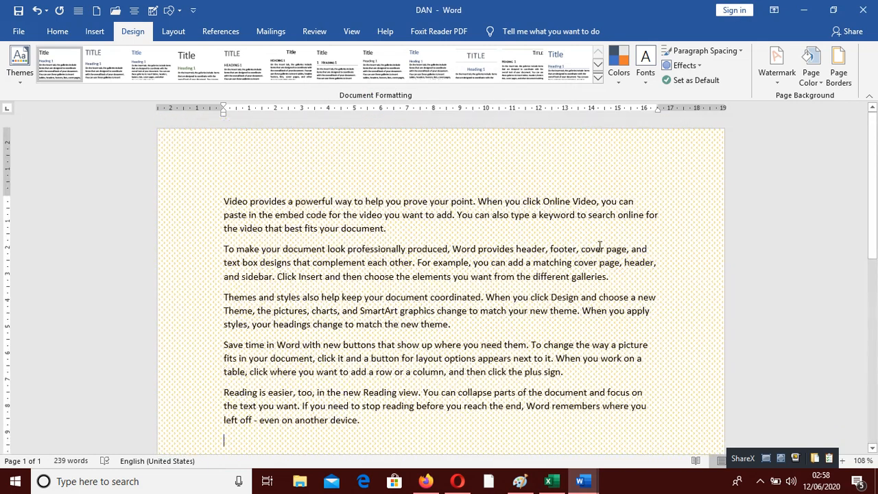
Step: Fill the page background with the picture WIN_20191228_15_14_14_Pro from the Camera Roll folder
click(799, 77)
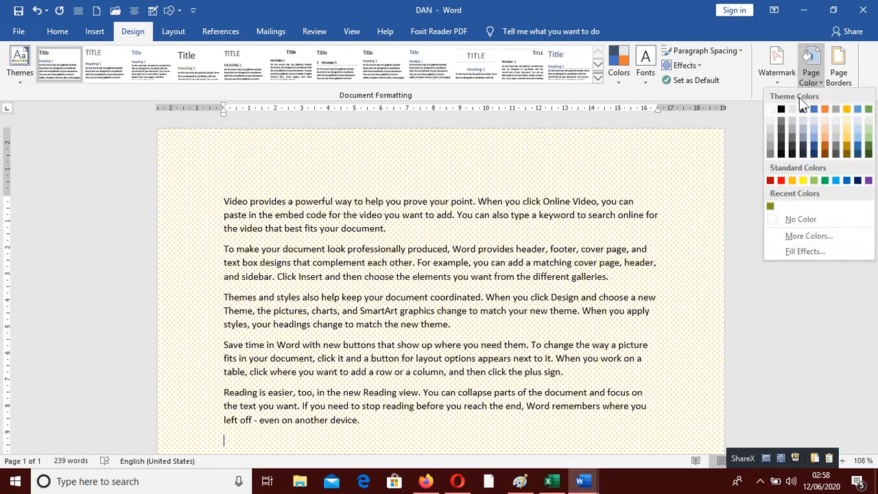
click(805, 252)
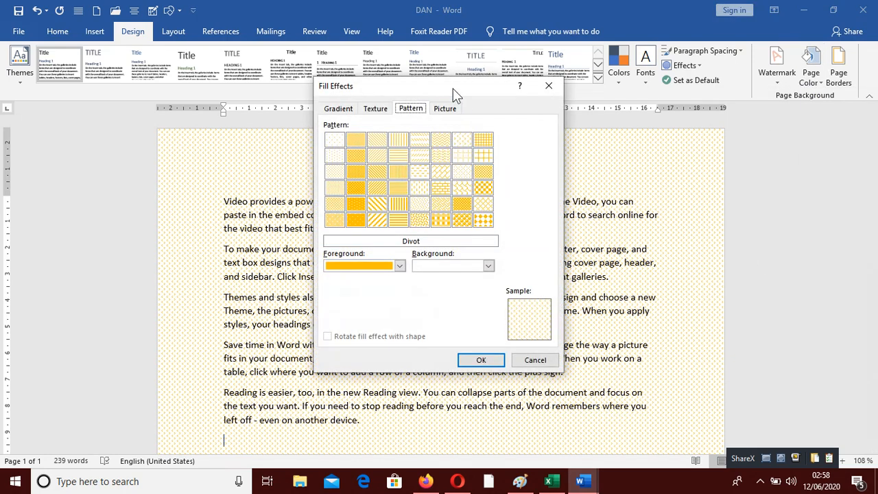
click(444, 110)
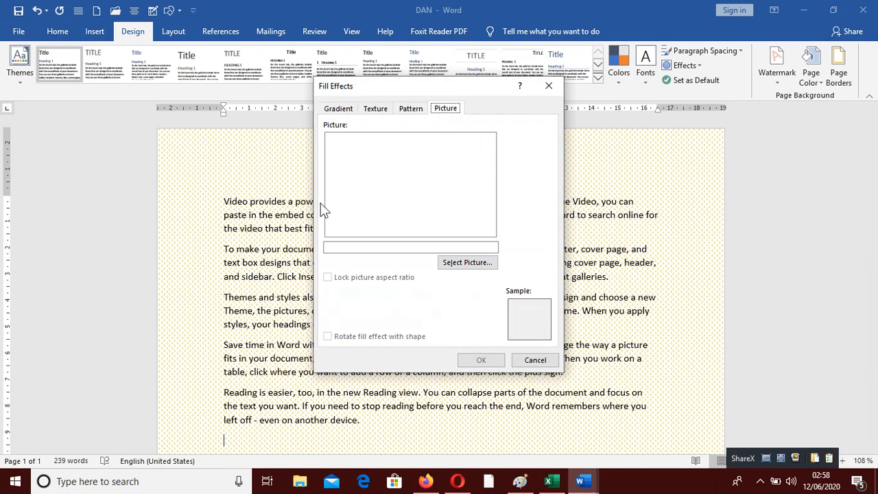
click(467, 263)
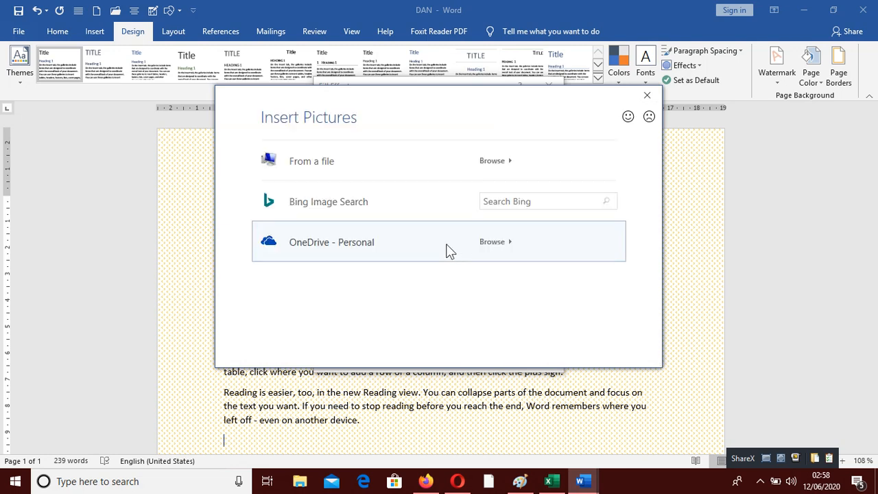
click(348, 173)
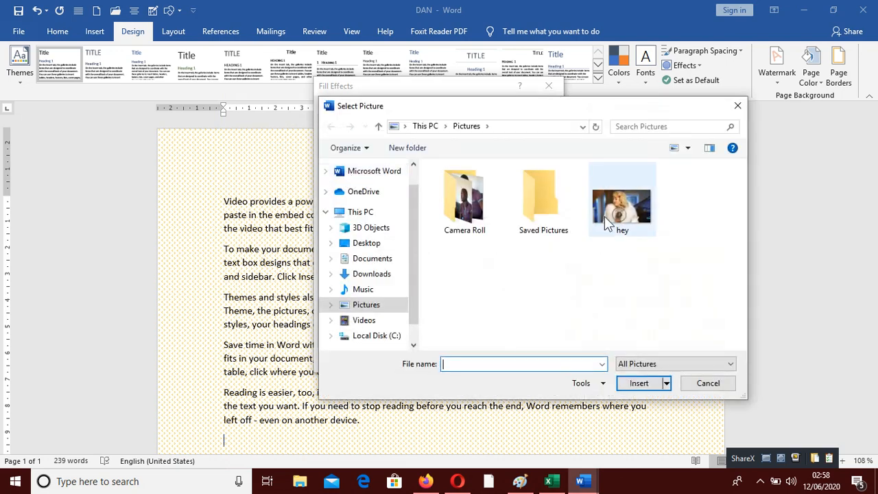
double_click(465, 199)
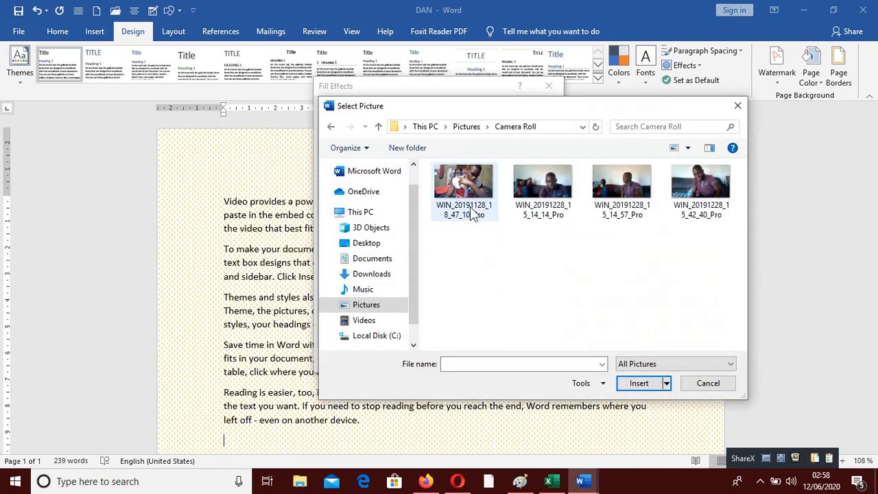
click(542, 184)
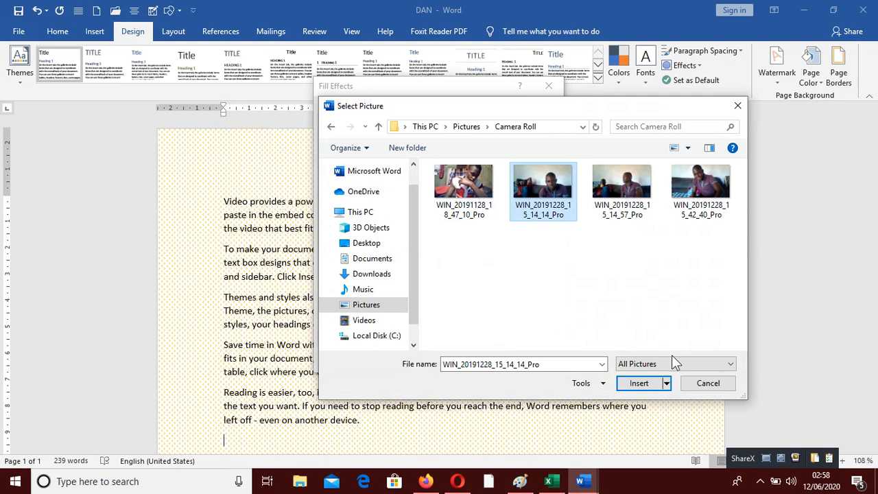
click(638, 384)
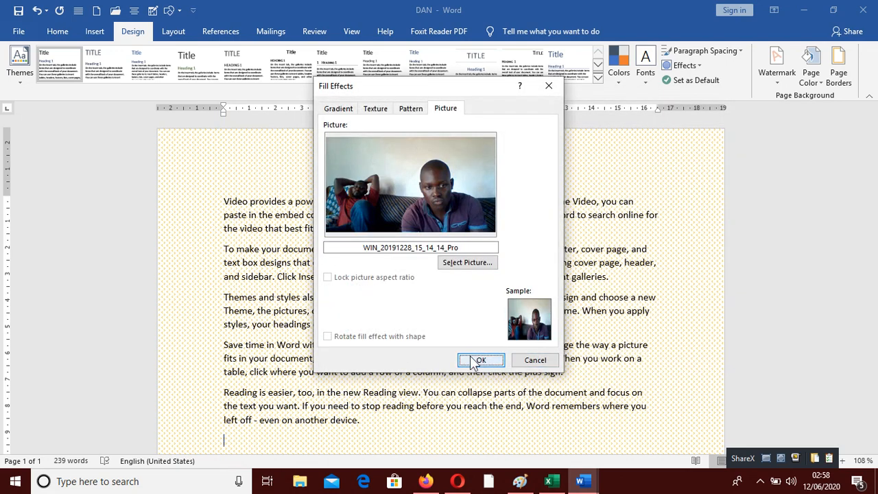
click(475, 357)
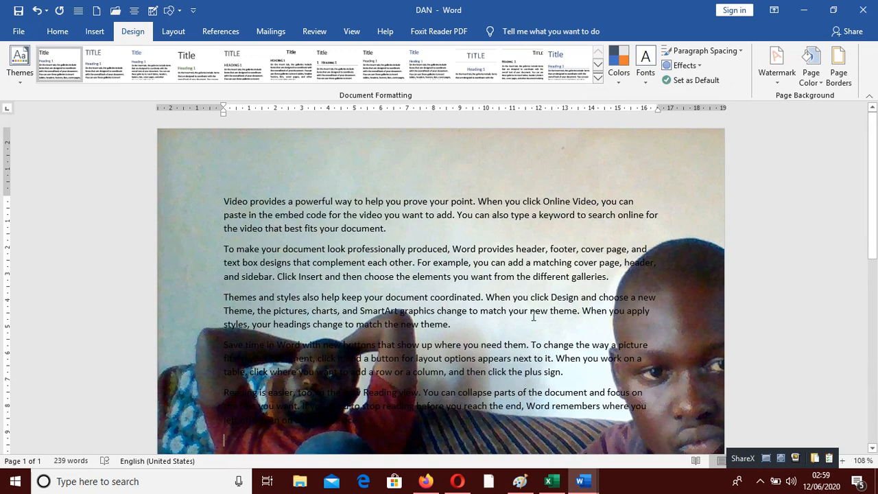
Step: Set the page colour to a light grey theme colour
click(810, 65)
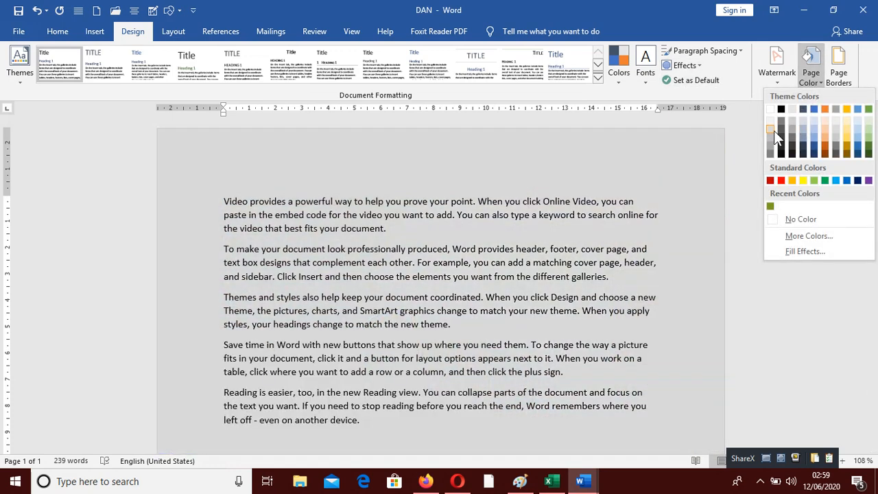
click(771, 131)
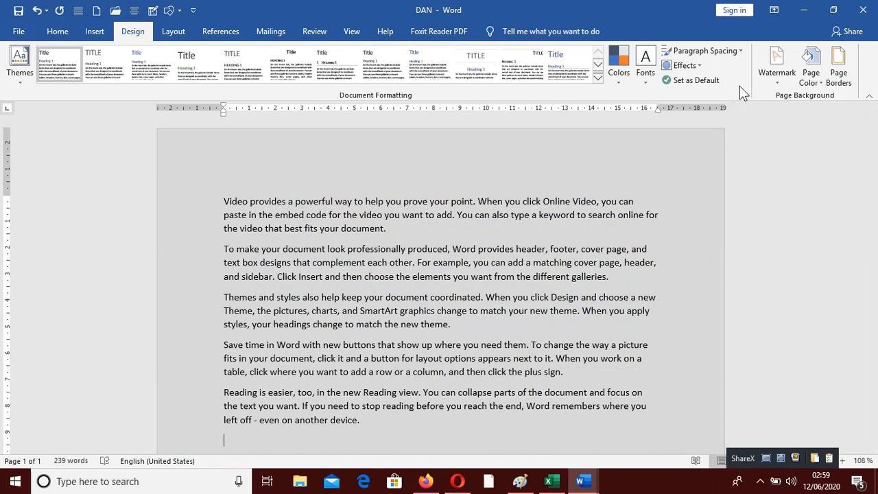
Step: Add a plain box page border to the whole document
click(838, 77)
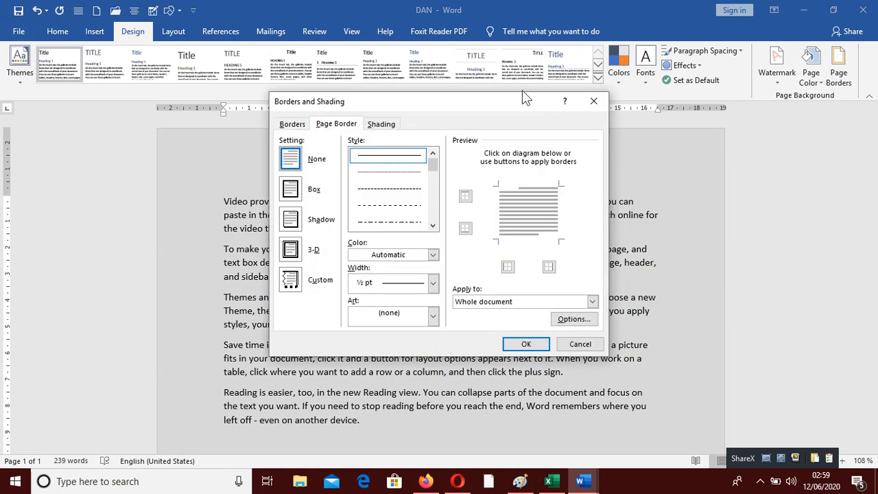
click(593, 101)
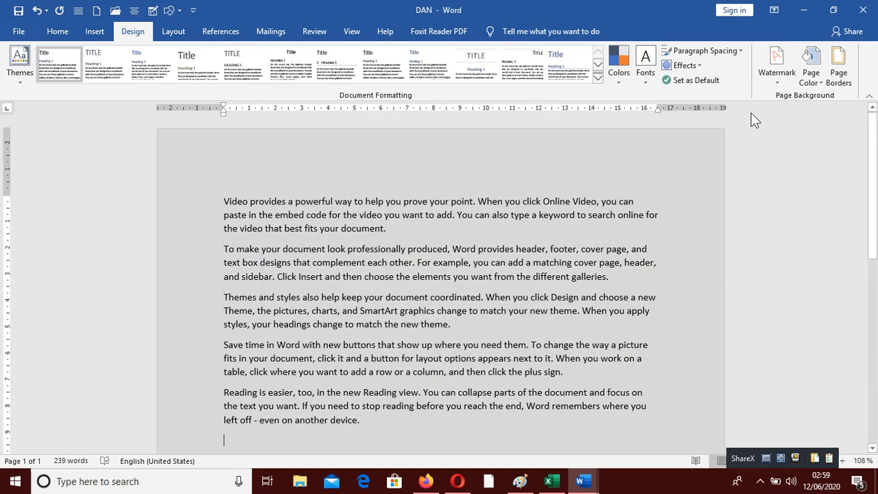
click(834, 79)
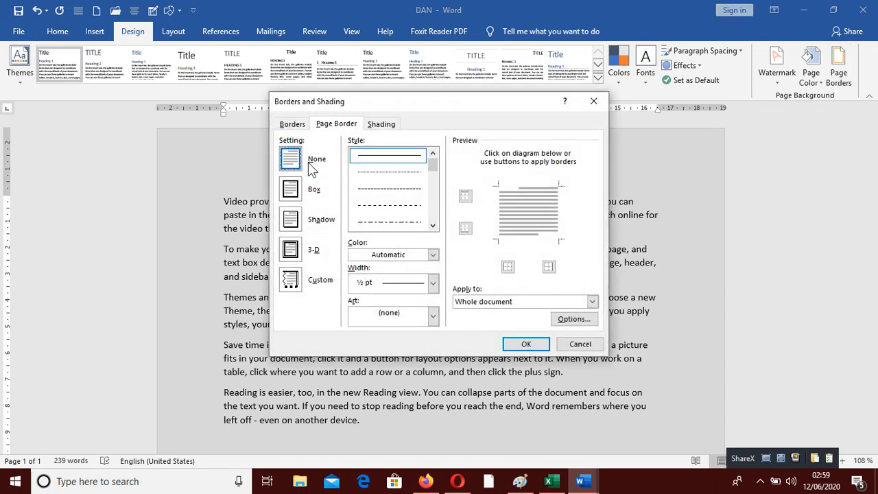
click(291, 192)
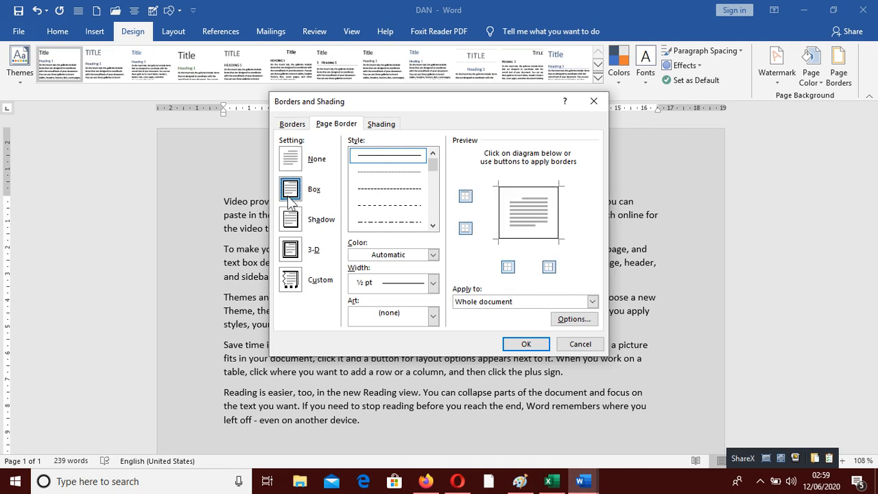
click(526, 345)
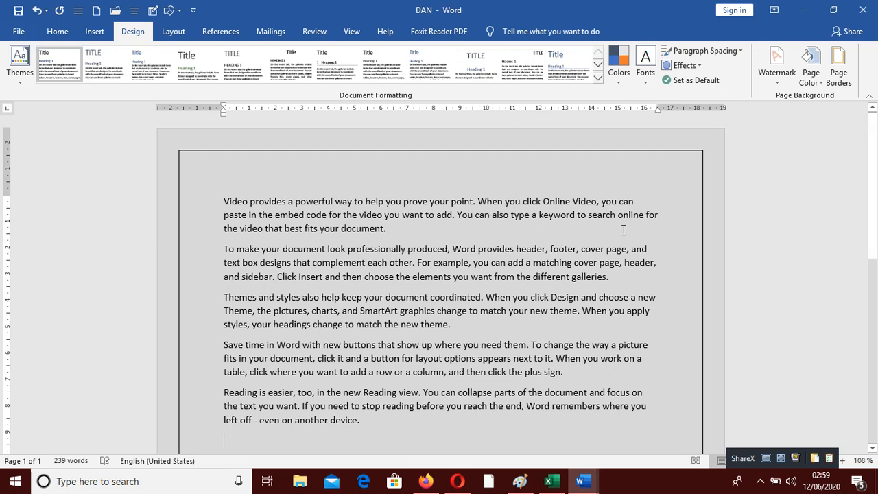
Step: Change the page border to a double thick-thin line style in red
click(838, 68)
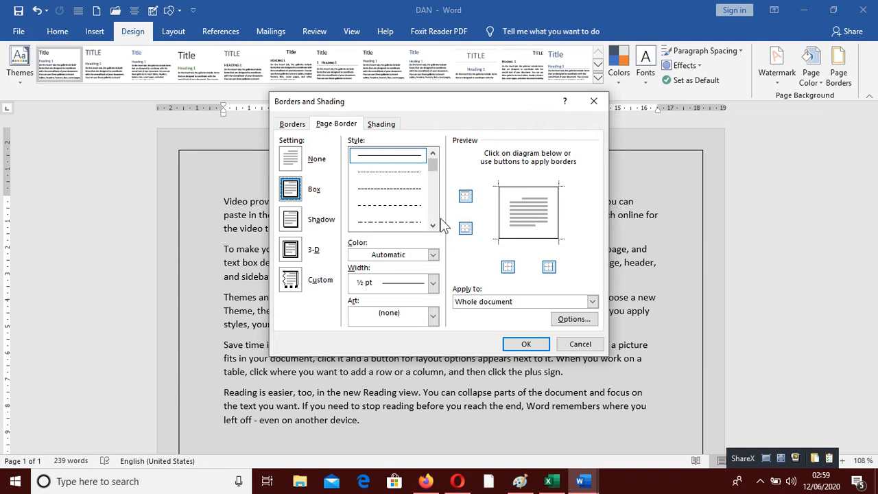
scroll(434, 225, down, 4)
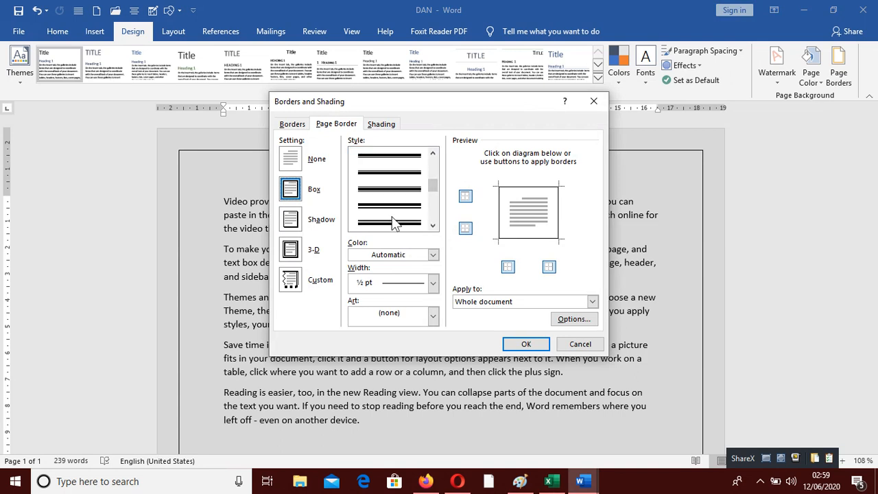
click(394, 223)
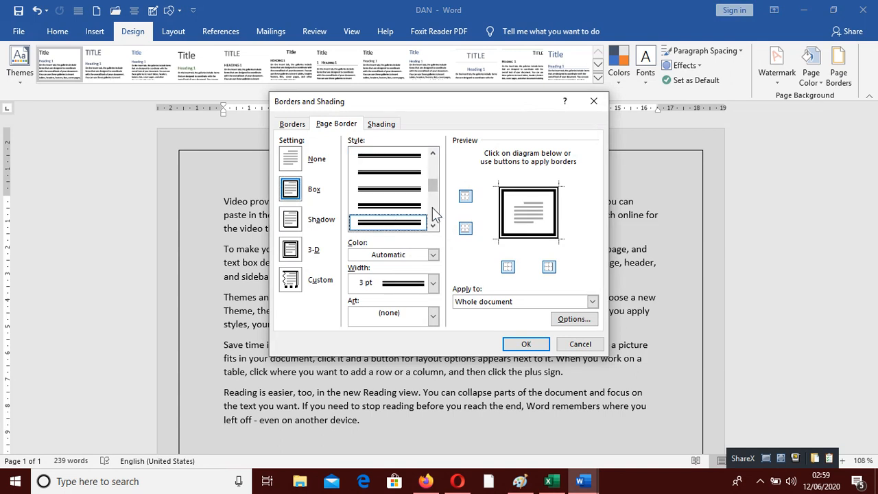
click(433, 255)
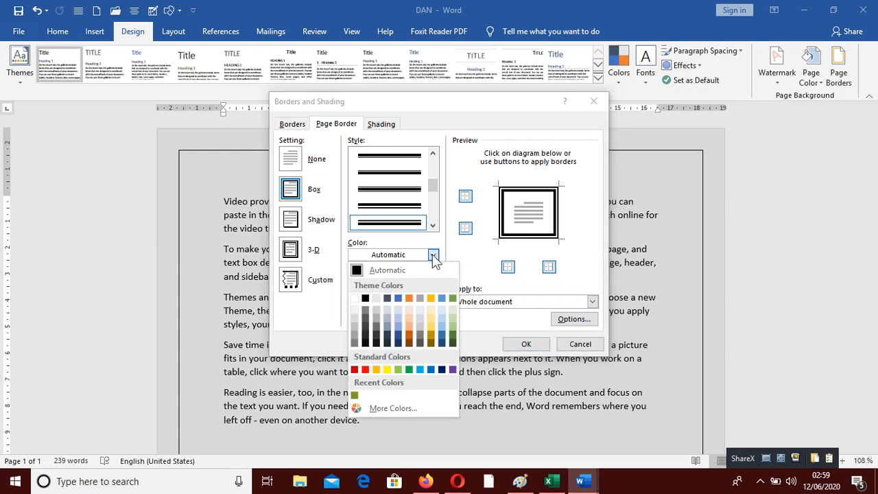
click(365, 369)
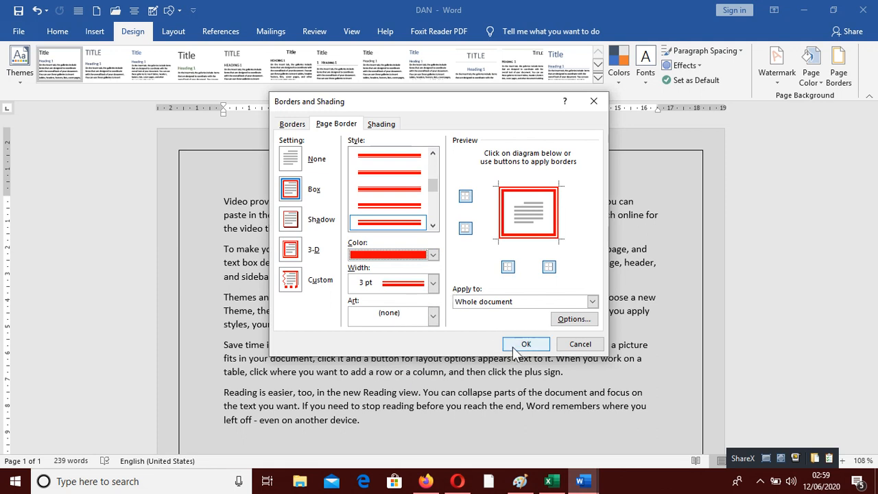
click(515, 347)
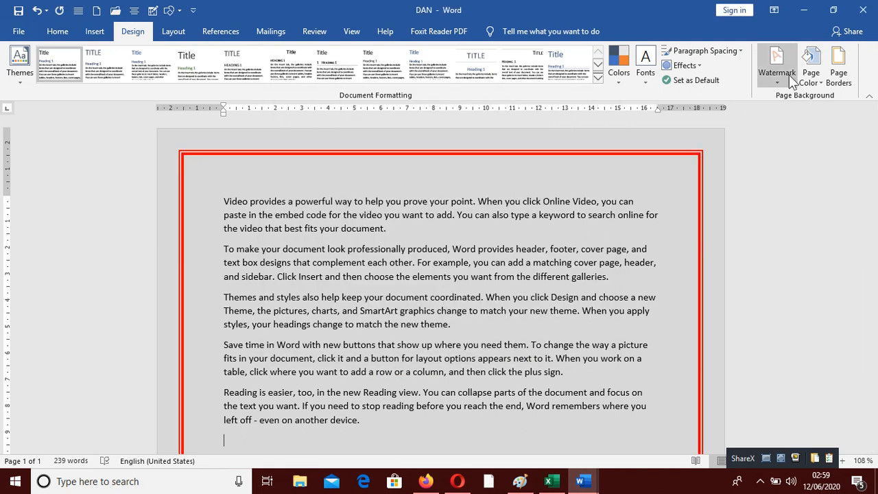
Step: Set the page border width to 1 pt
click(841, 61)
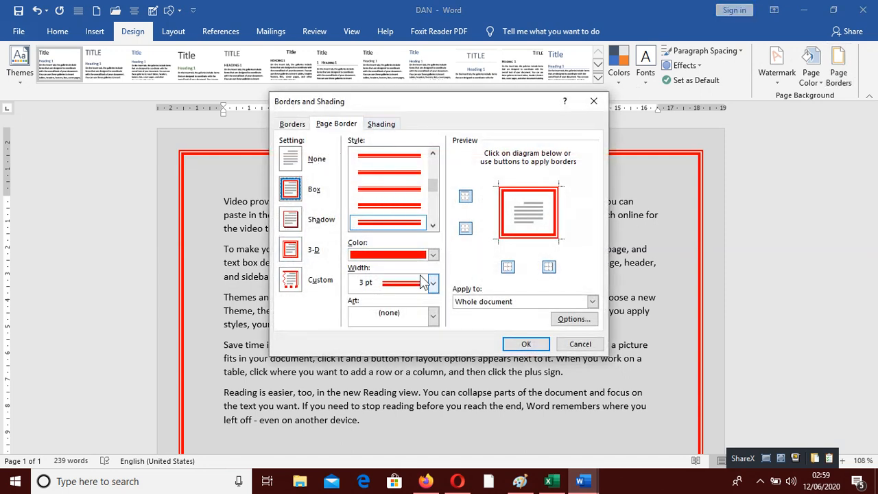
click(434, 284)
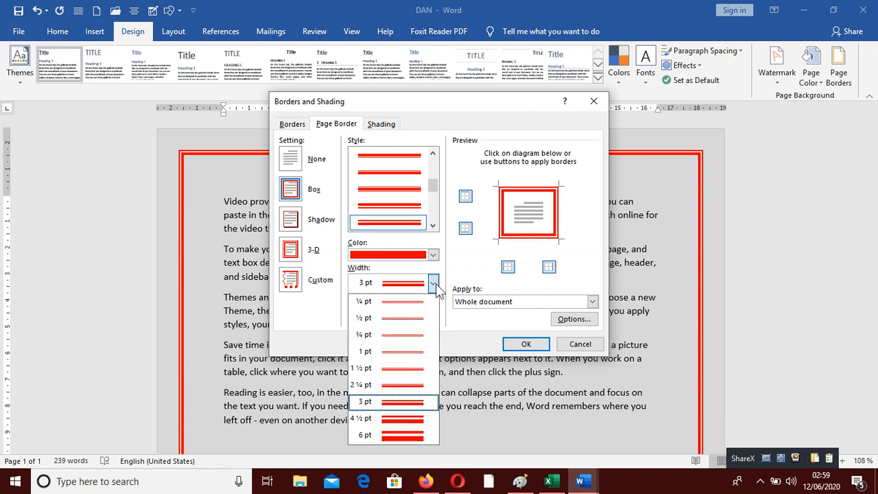
click(397, 352)
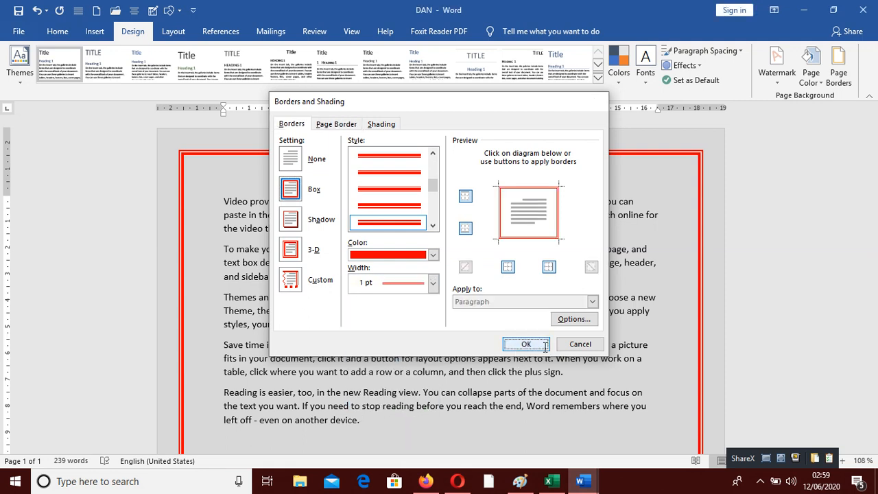
click(545, 347)
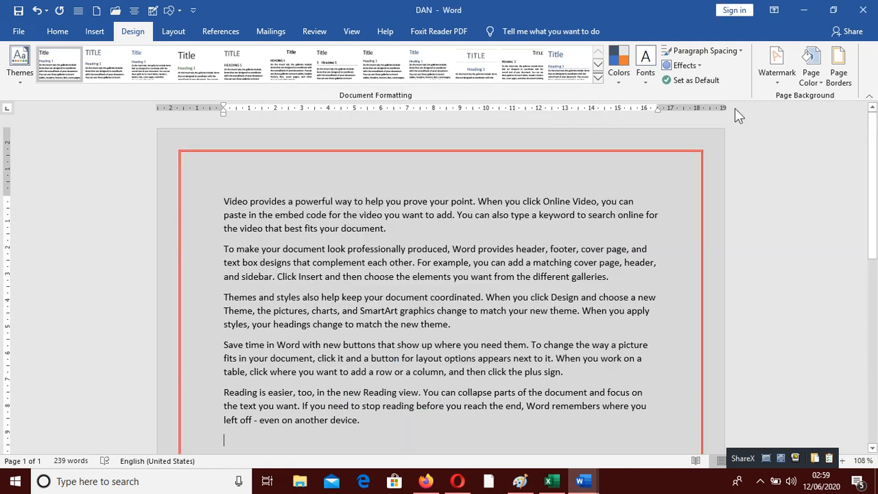
Step: Replace the line page border with the red apples art border
click(842, 79)
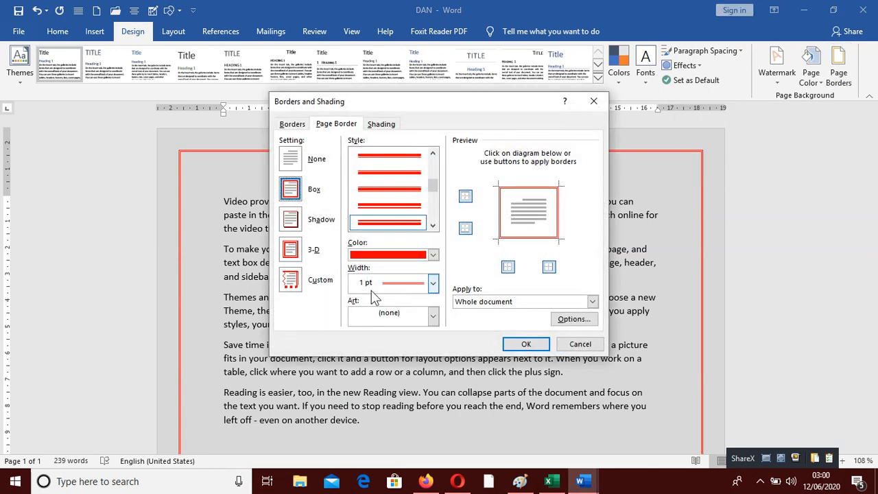
click(432, 317)
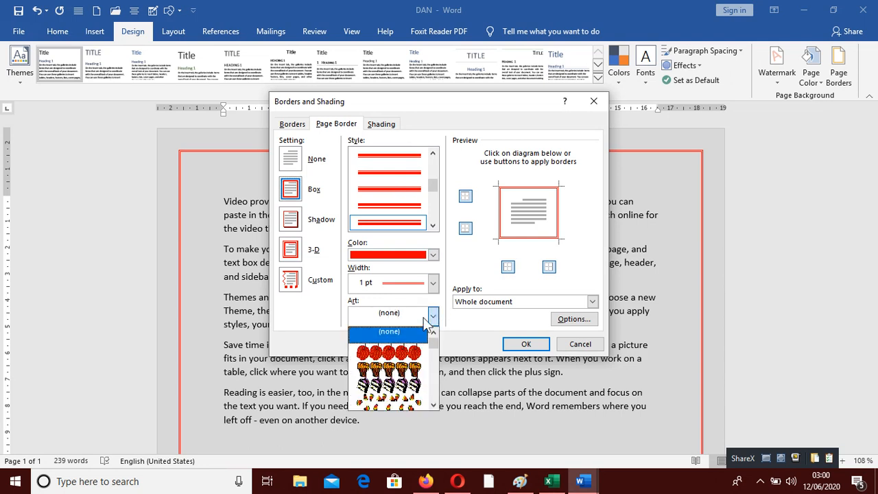
click(402, 352)
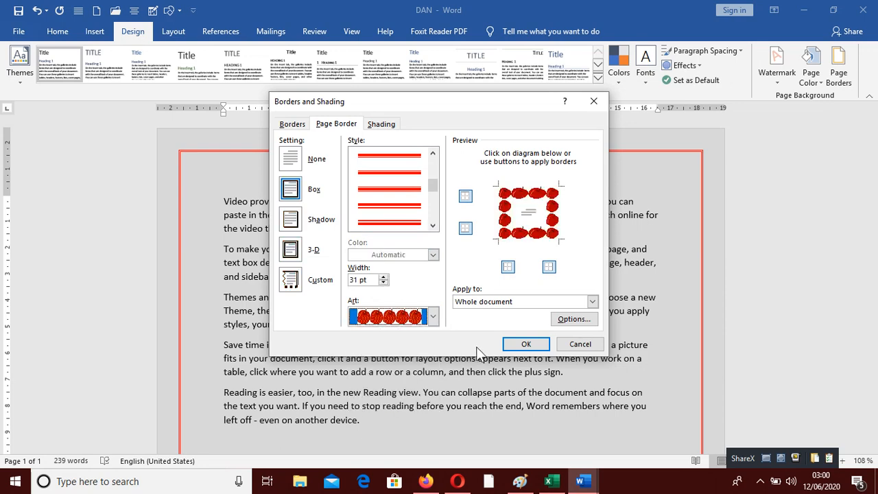
click(525, 344)
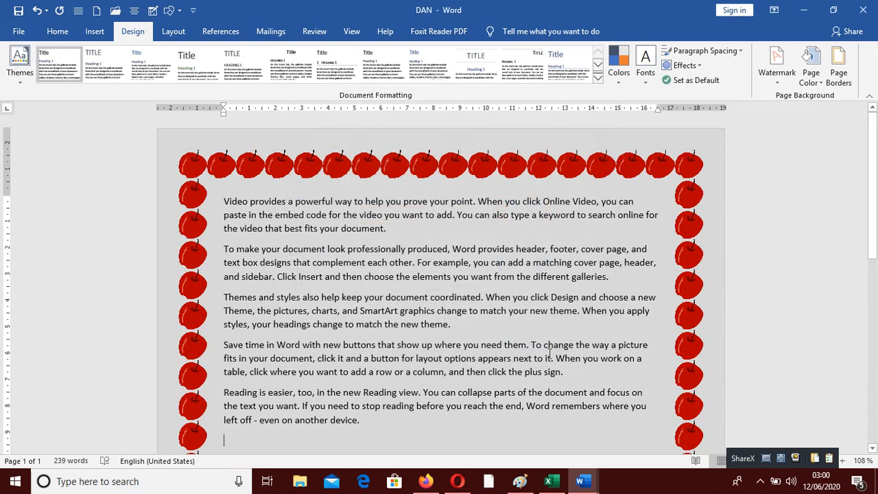
Step: Change the page border art to the champagne bottles design
click(838, 69)
click(432, 317)
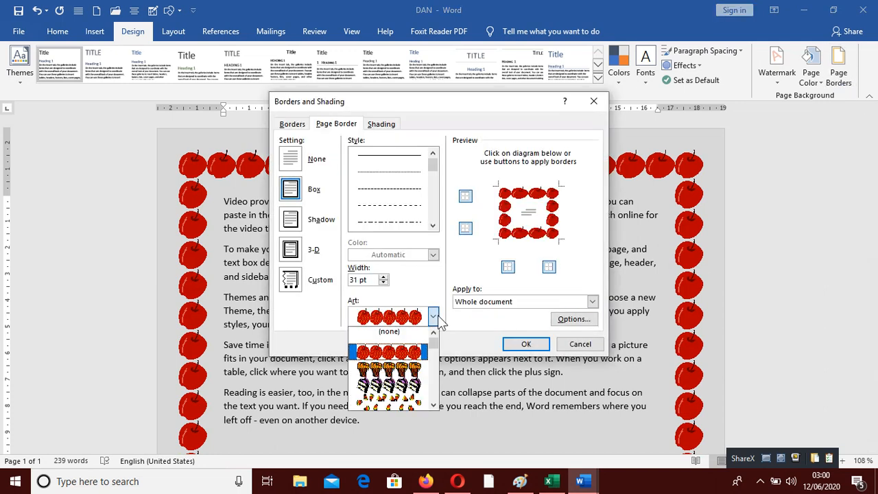
scroll(415, 389, down, 2)
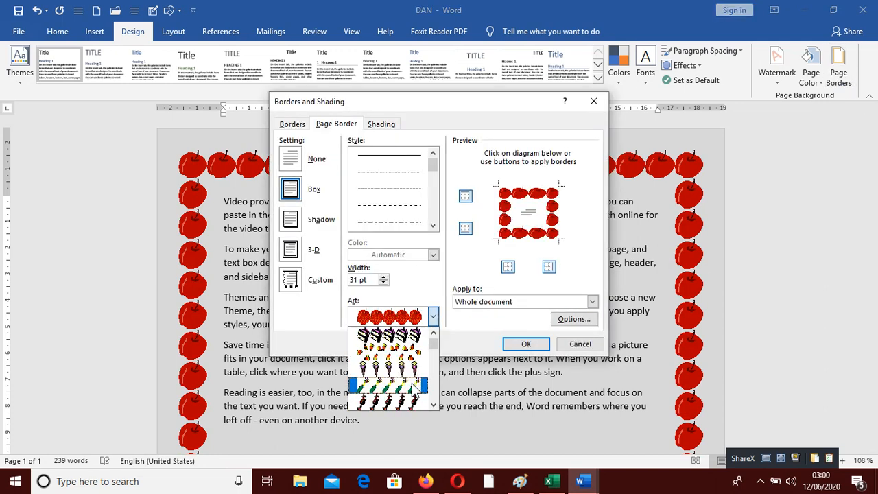
click(416, 387)
click(525, 343)
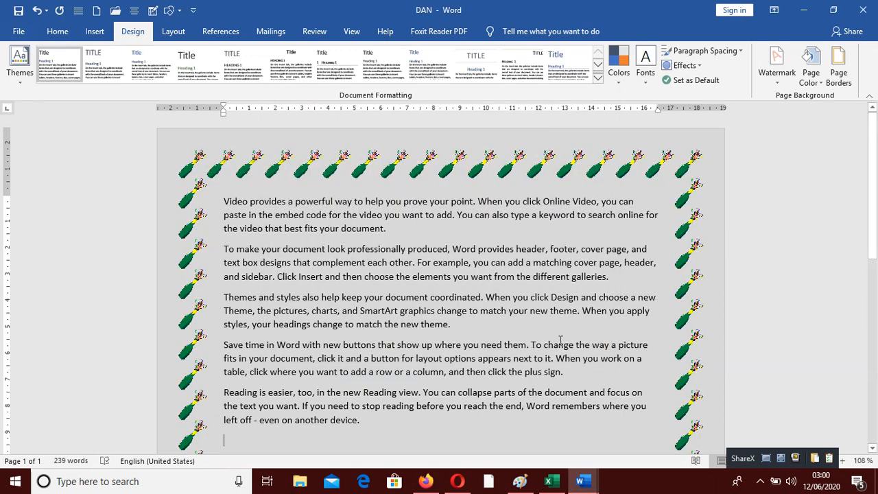
Step: Add a red double-line box border around the first paragraph
scroll(568, 334, down, 7)
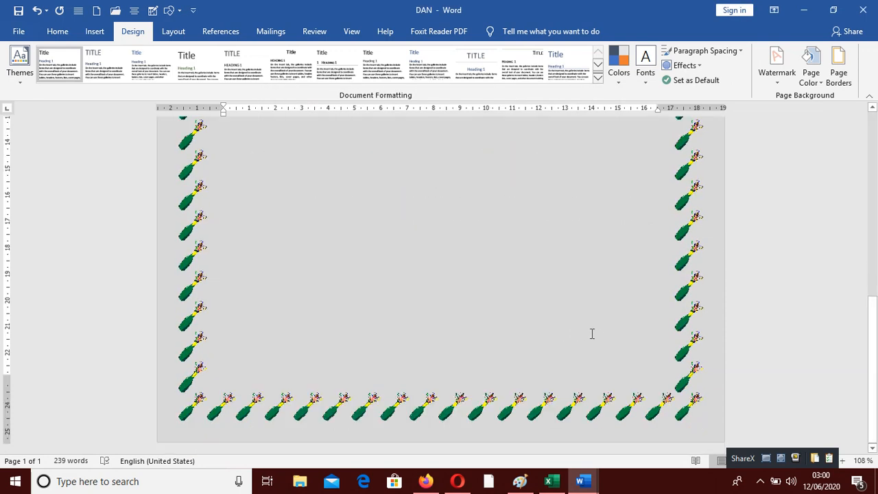
scroll(592, 334, up, 7)
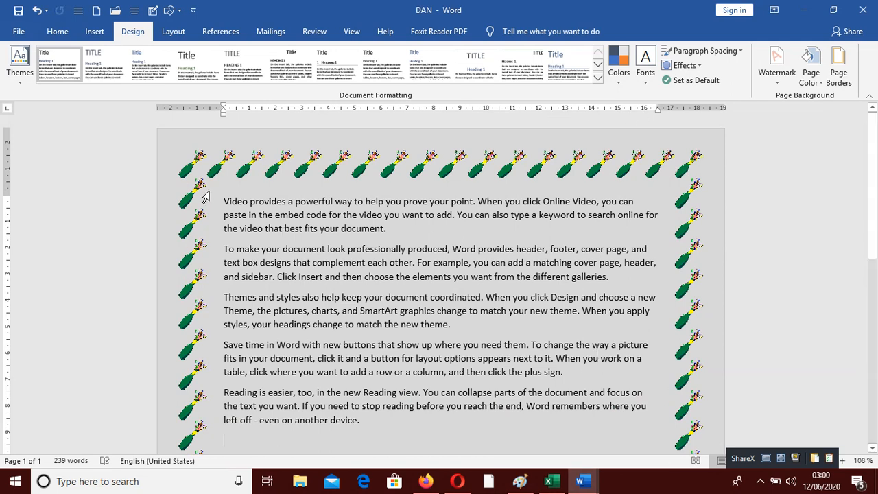
drag(223, 203, 415, 230)
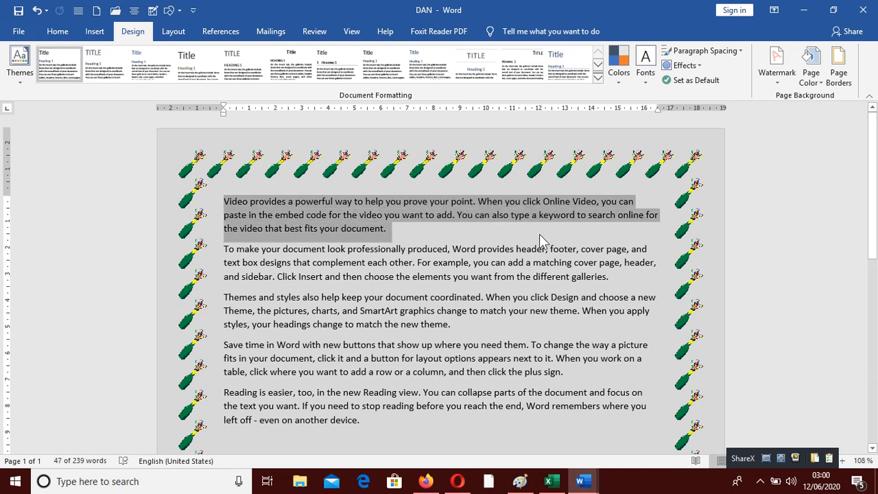
click(839, 81)
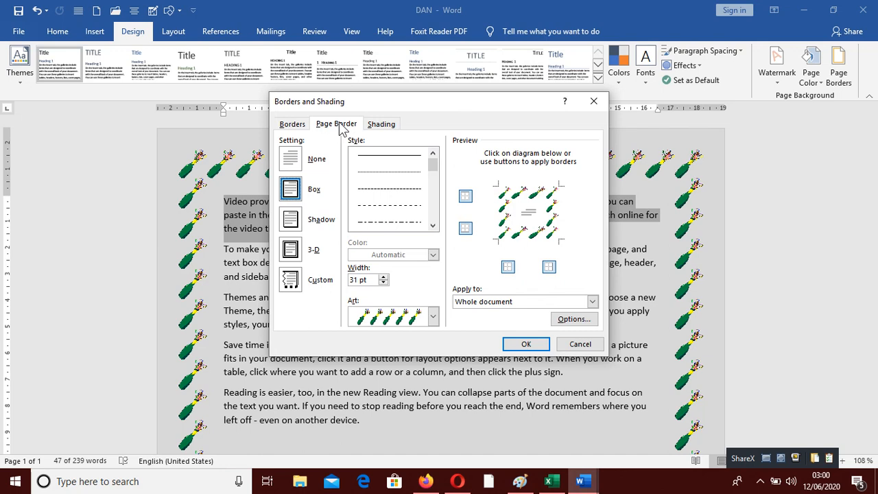
click(593, 100)
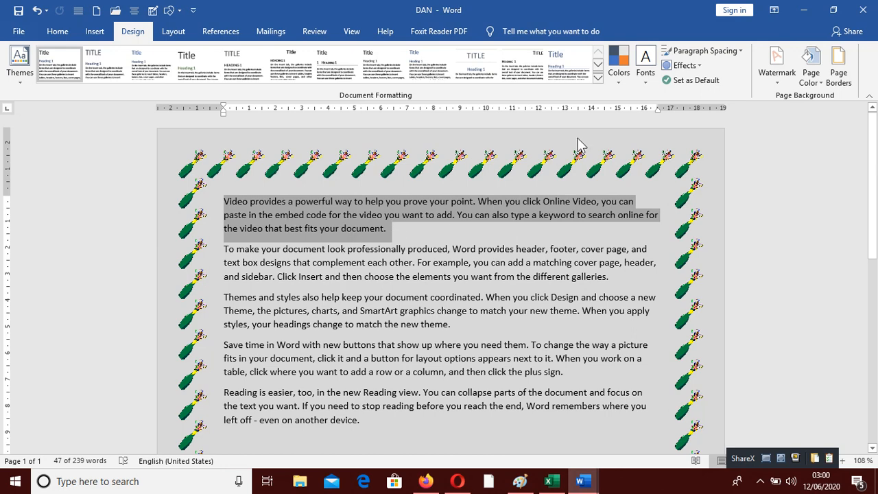
click(841, 68)
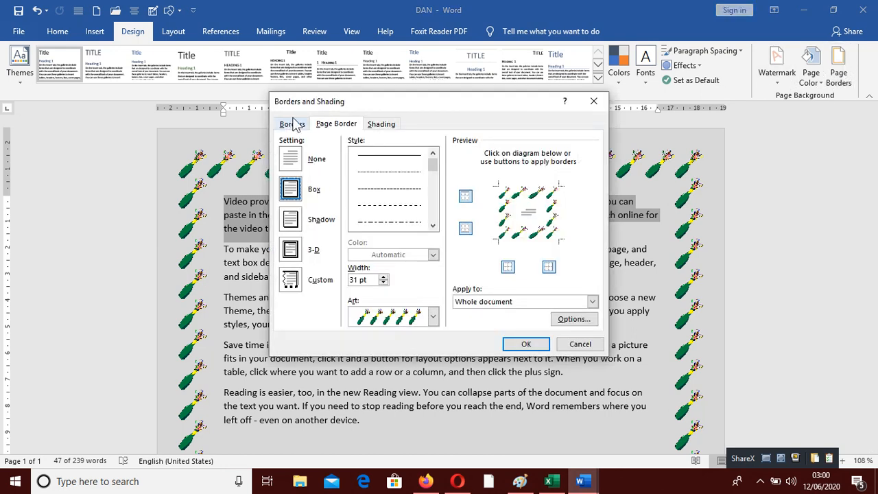
click(292, 125)
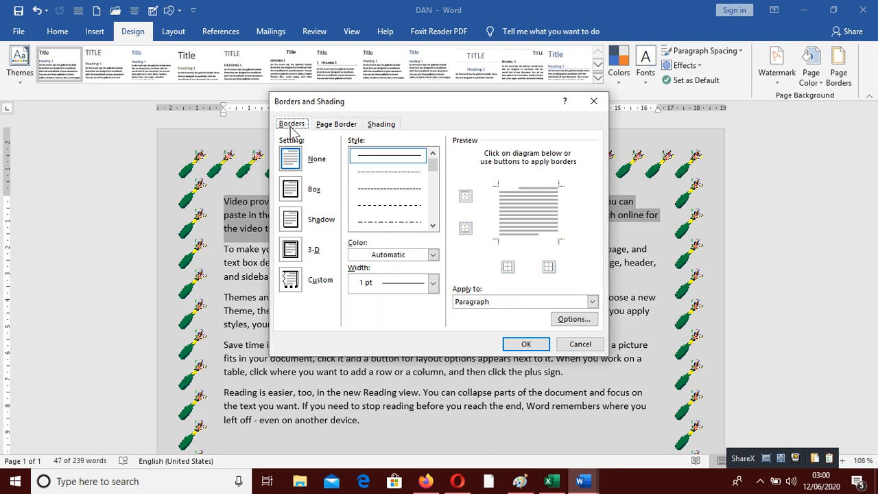
click(290, 189)
click(433, 226)
click(433, 226)
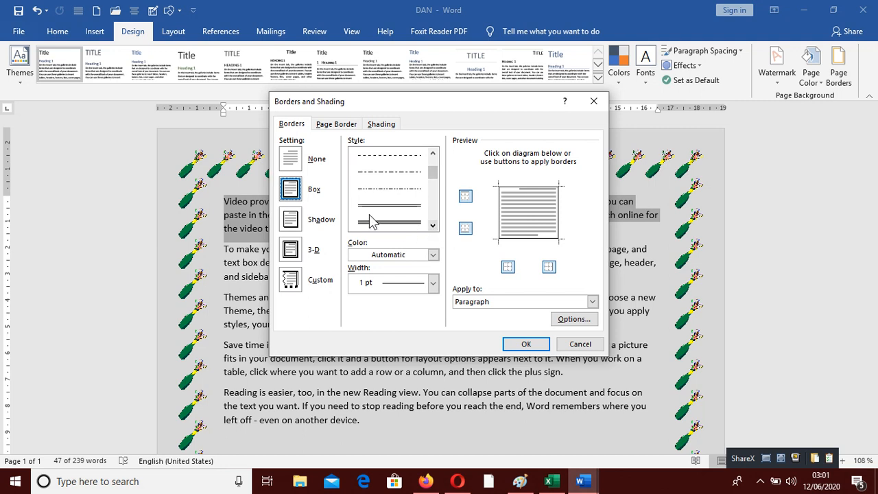
click(376, 222)
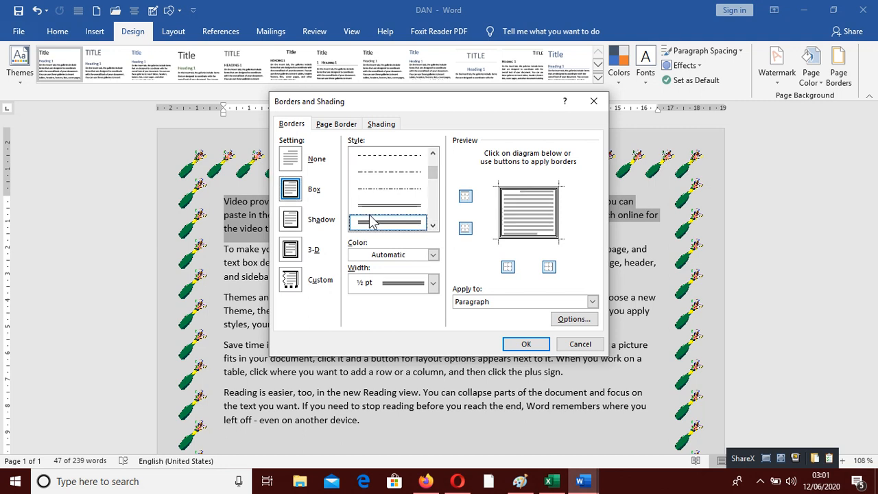
click(433, 254)
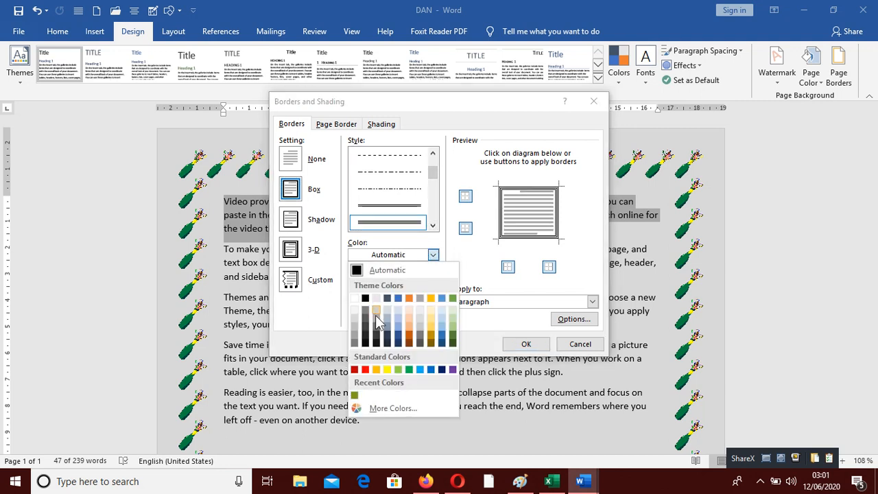
click(366, 369)
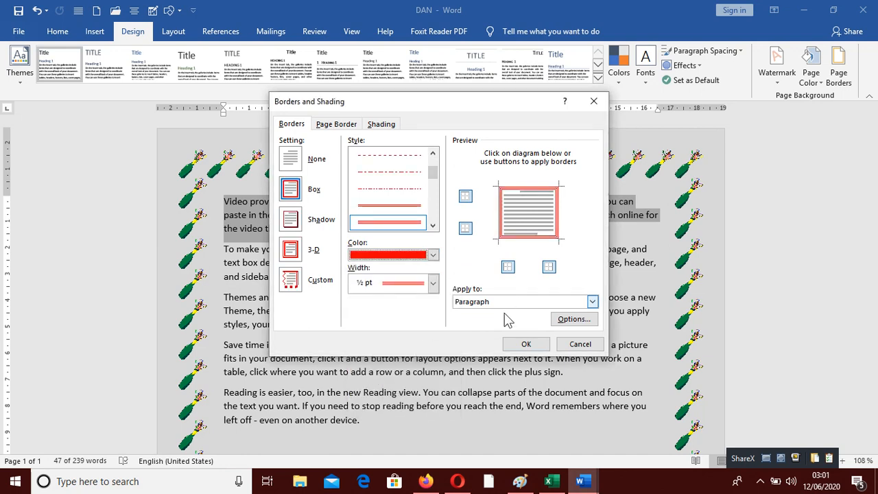
click(524, 343)
click(409, 268)
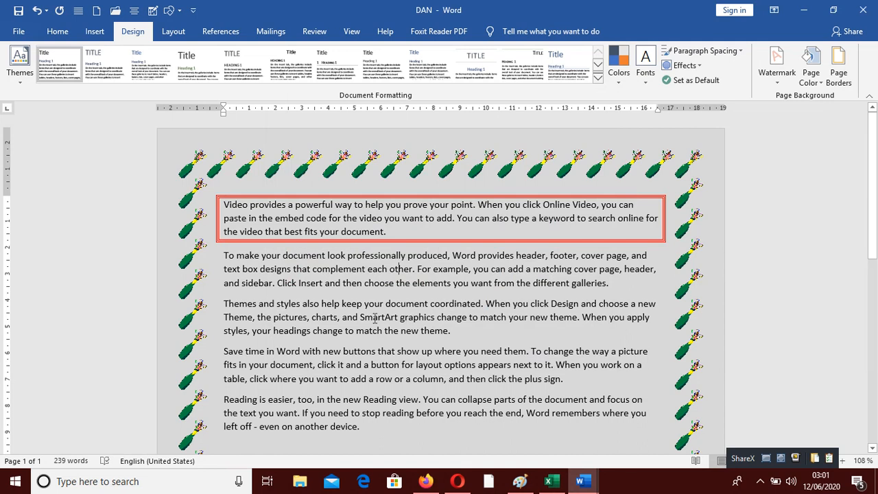
click(814, 77)
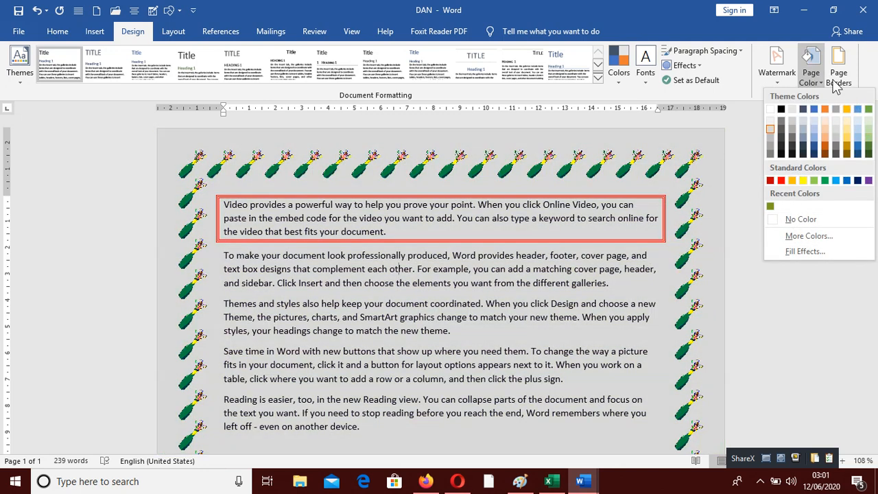
click(839, 69)
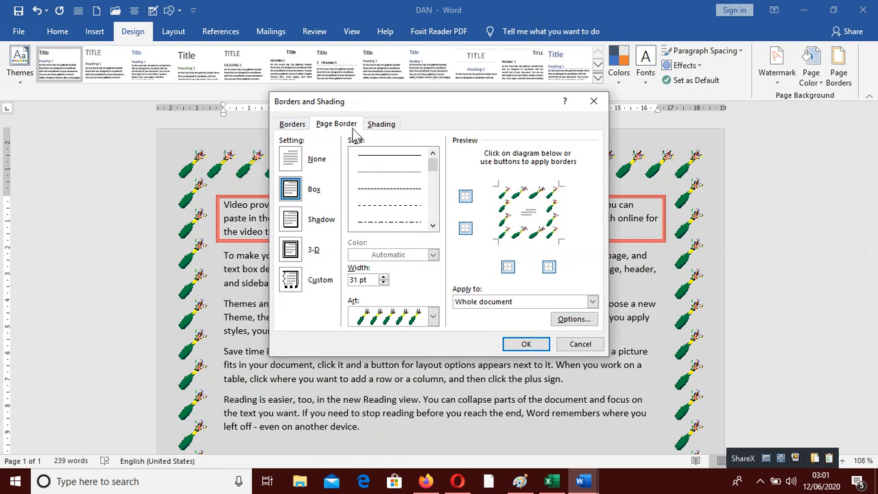
click(293, 124)
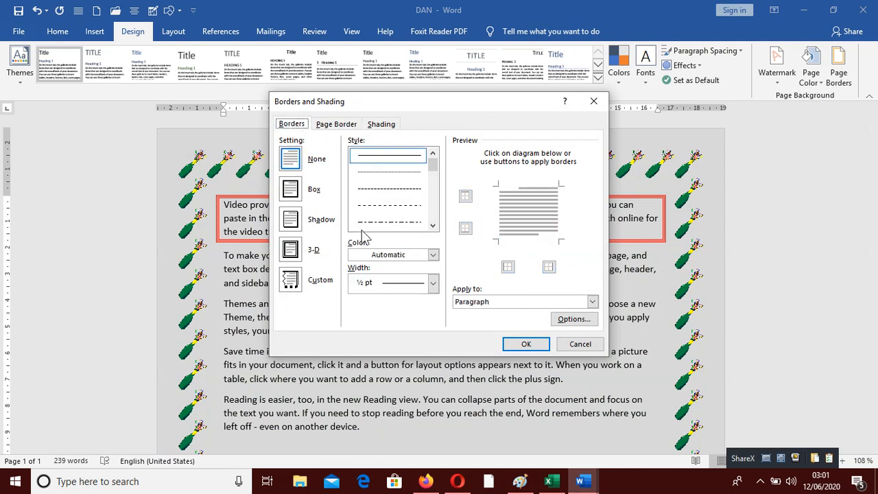
click(594, 101)
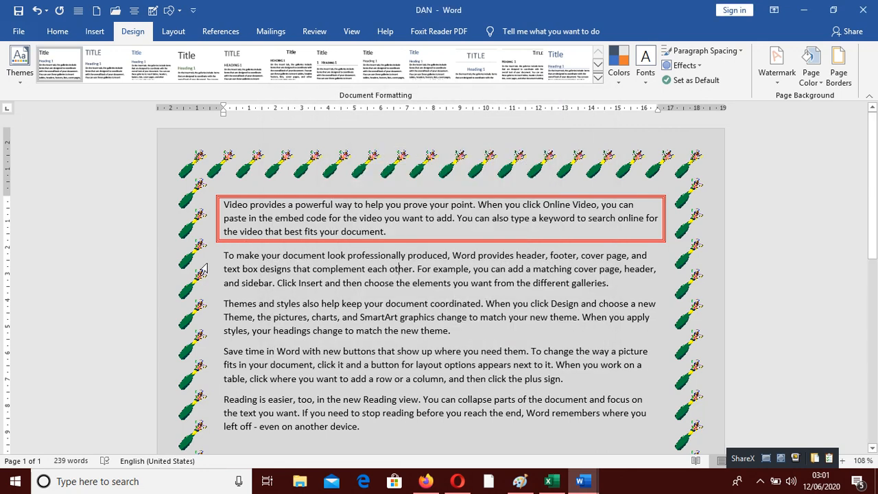
Step: Shade the second and third paragraphs with an orange fill
drag(212, 263, 250, 336)
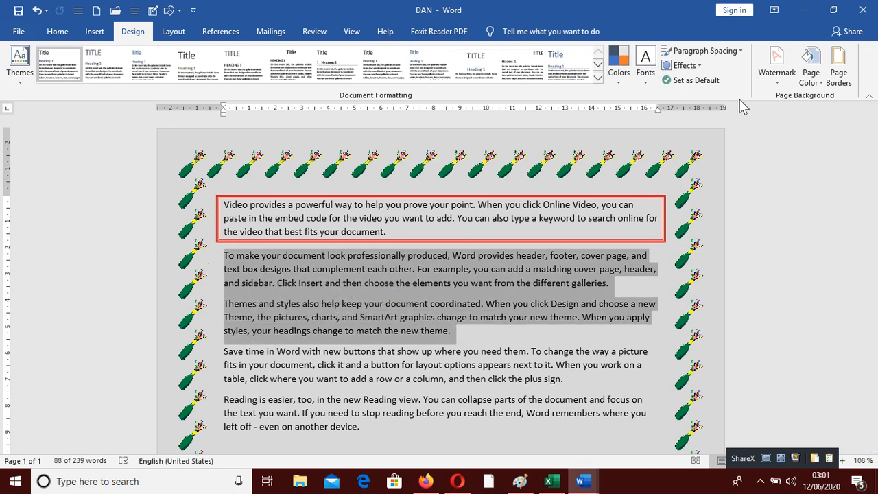
click(848, 76)
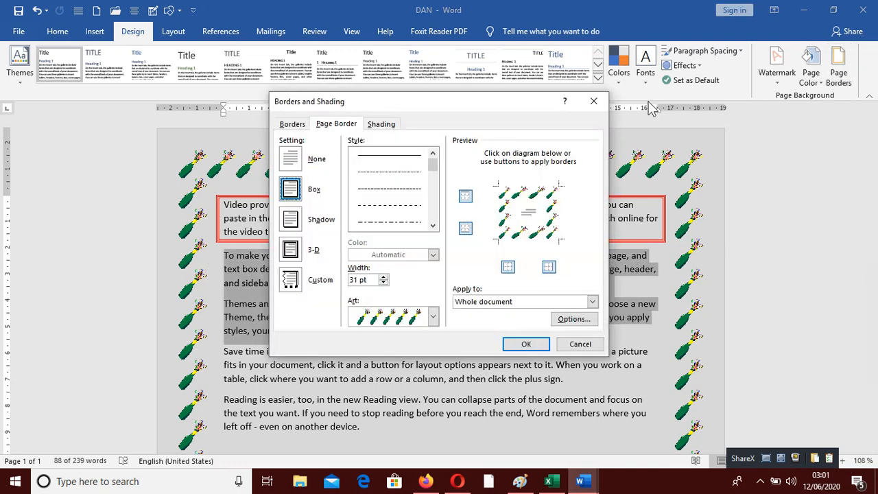
click(381, 124)
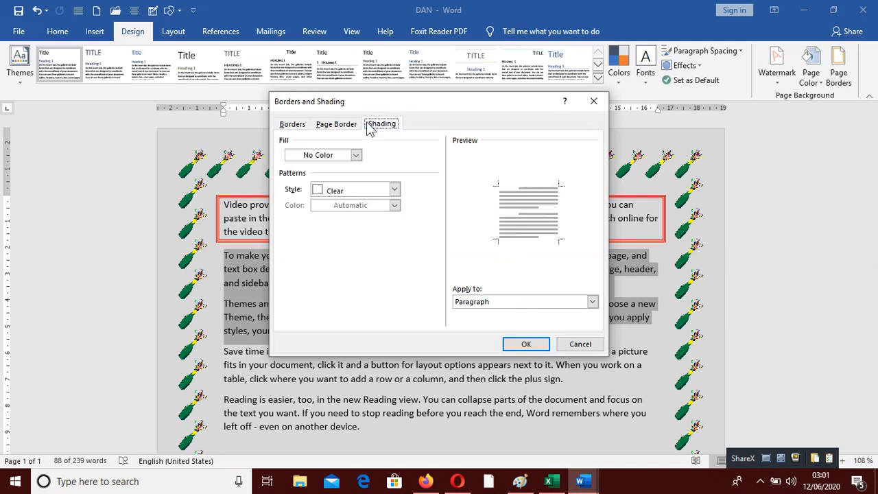
click(345, 155)
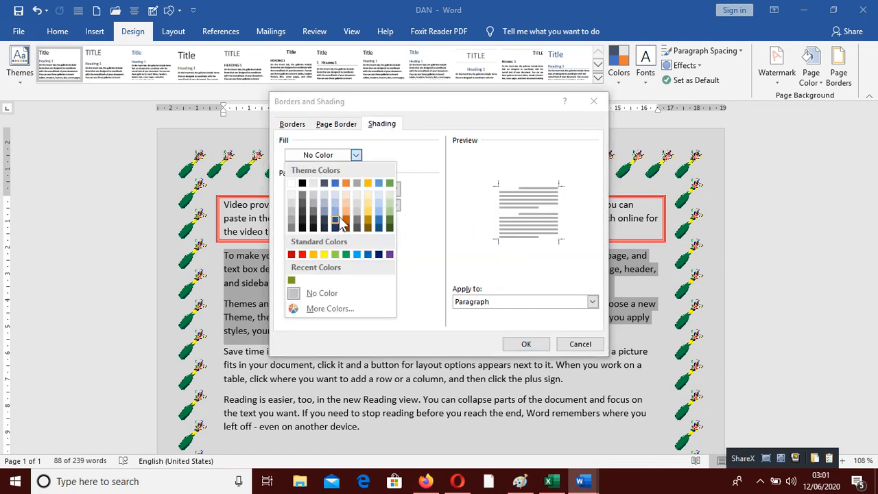
click(347, 220)
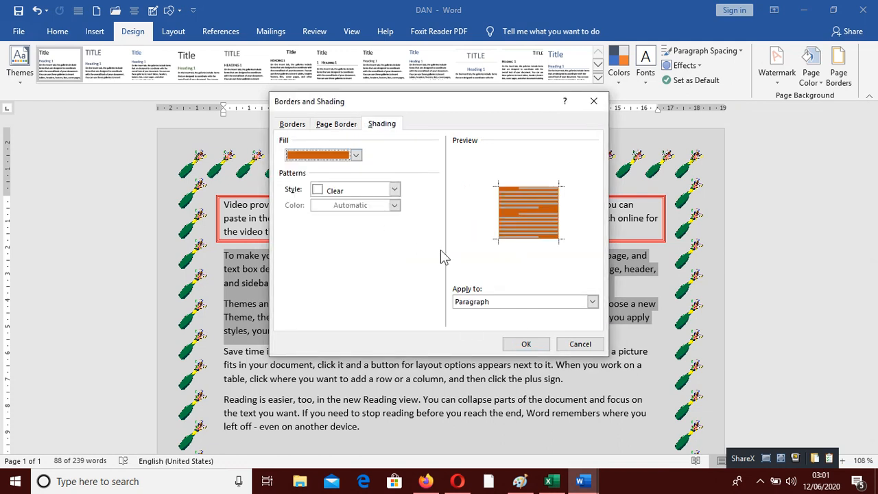
click(526, 344)
click(450, 383)
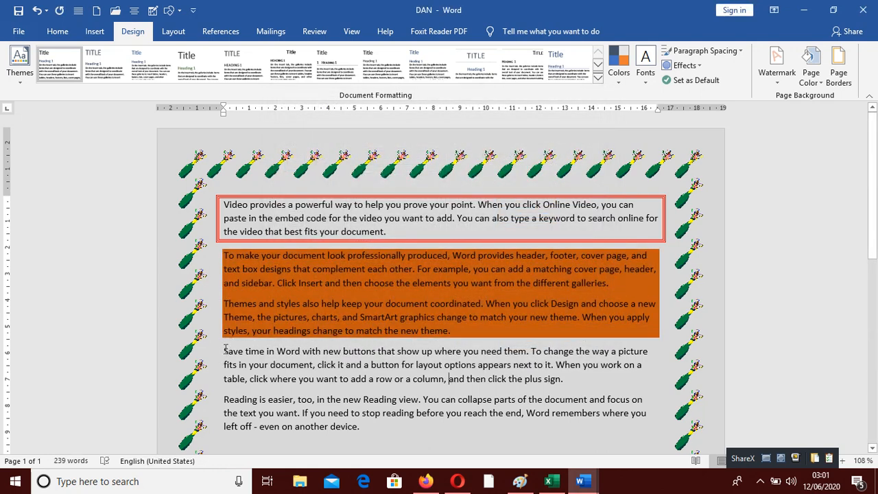
Step: Apply a green 25% pattern shading to the last two paragraphs
drag(225, 350, 378, 431)
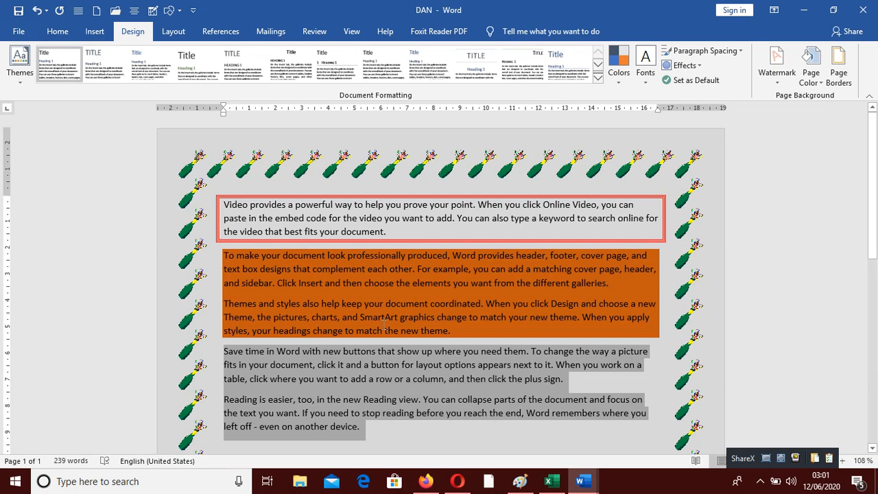
click(837, 96)
click(385, 126)
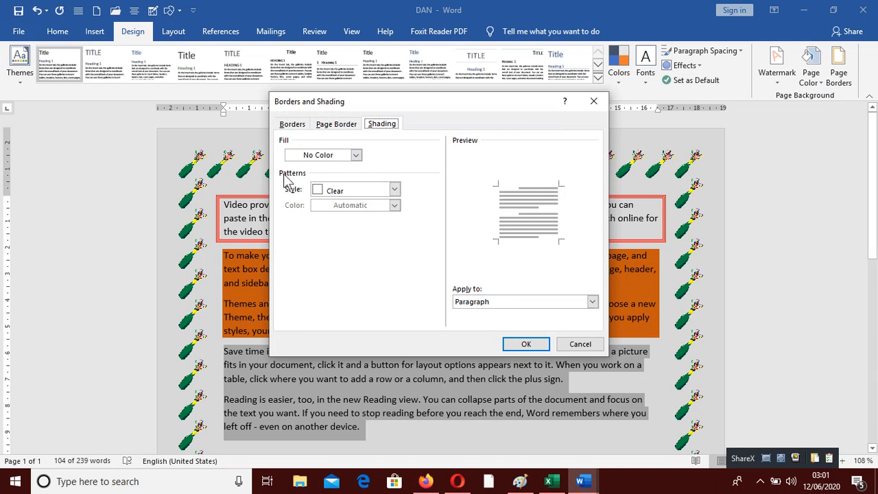
click(395, 190)
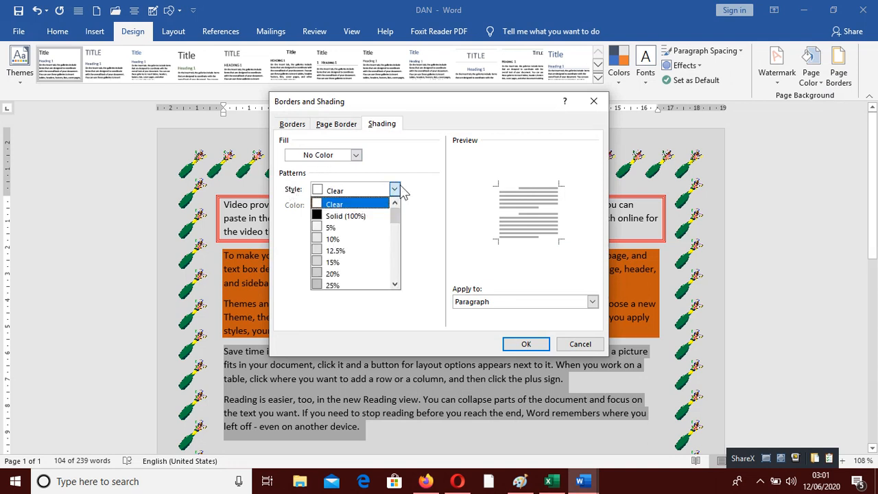
click(353, 285)
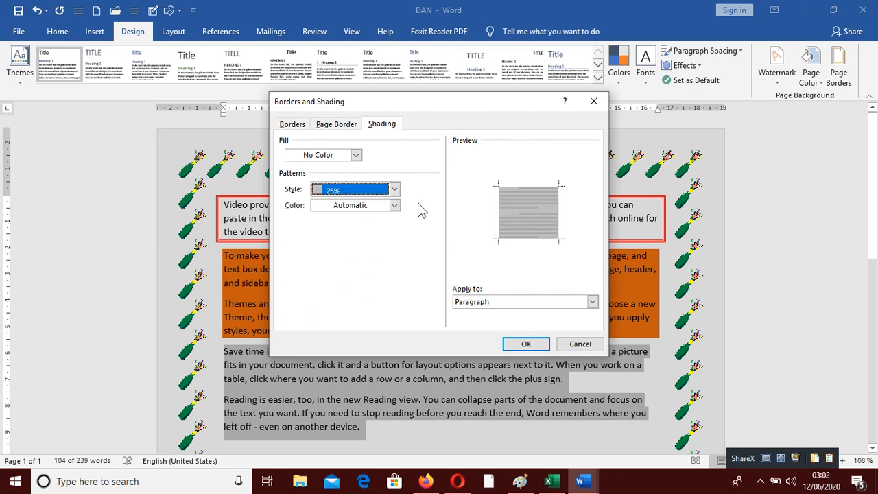
click(396, 205)
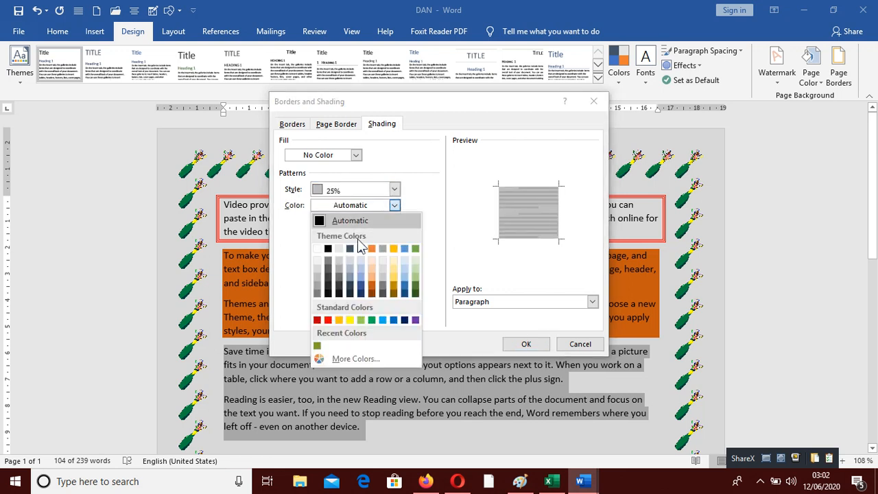
click(368, 316)
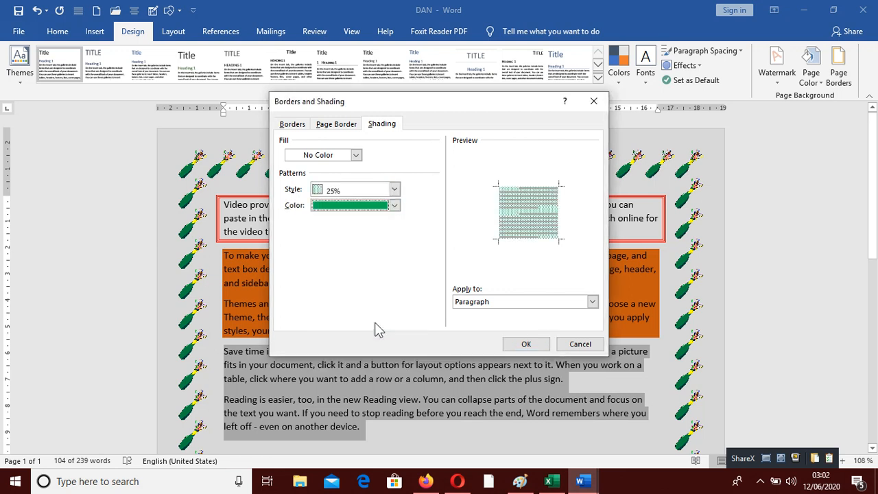
click(526, 346)
click(508, 423)
scroll(407, 369, down, 5)
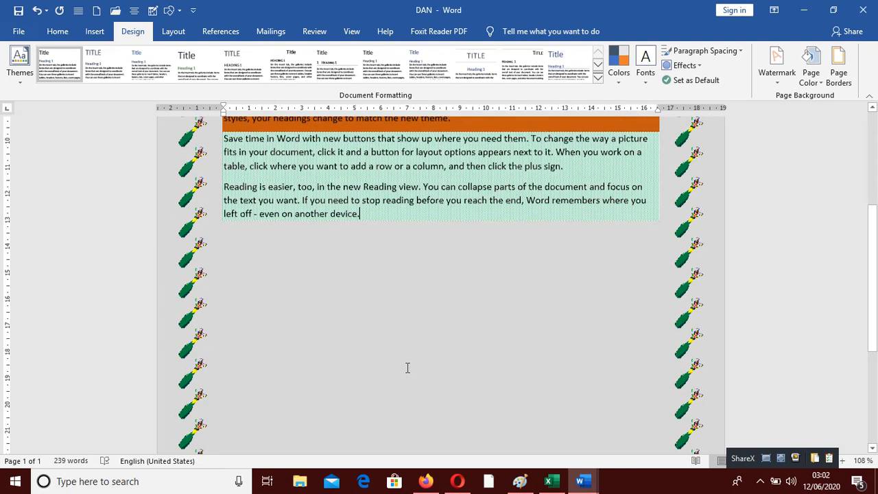
scroll(408, 368, down, 3)
scroll(339, 237, up, 8)
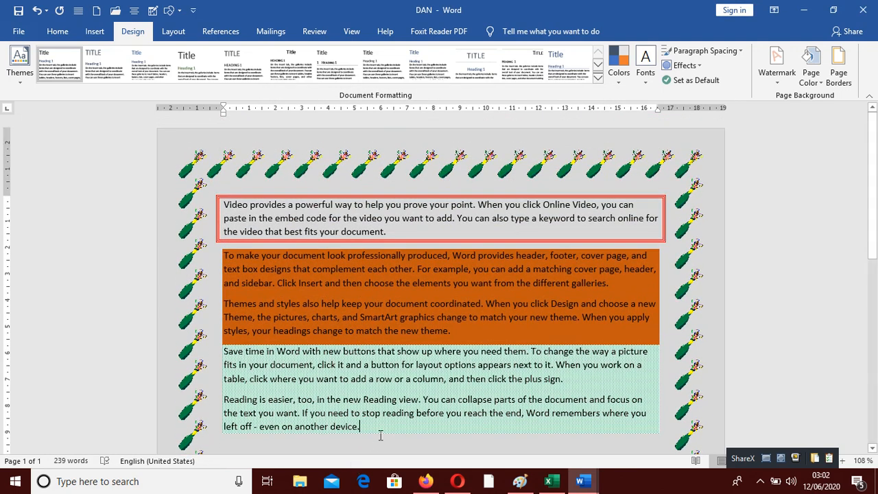
Step: Change the last two paragraphs' pattern shading to 40% in red
drag(388, 425, 185, 348)
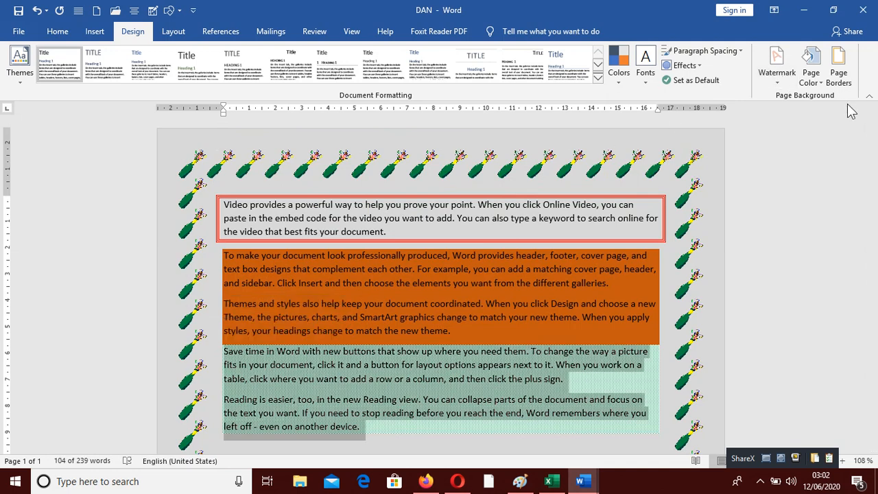
click(840, 69)
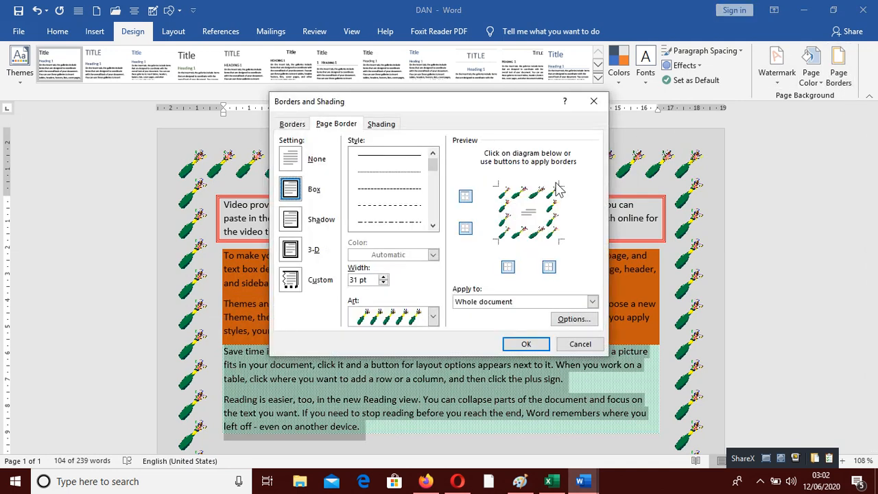
click(389, 123)
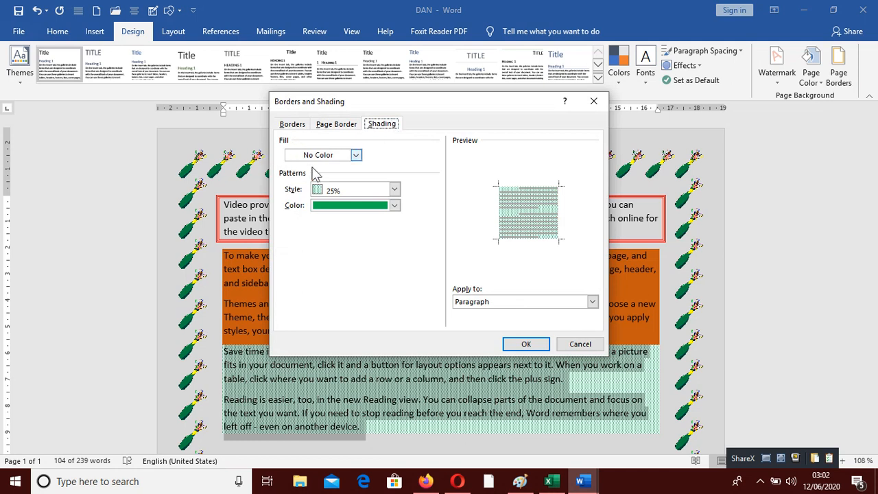
click(395, 190)
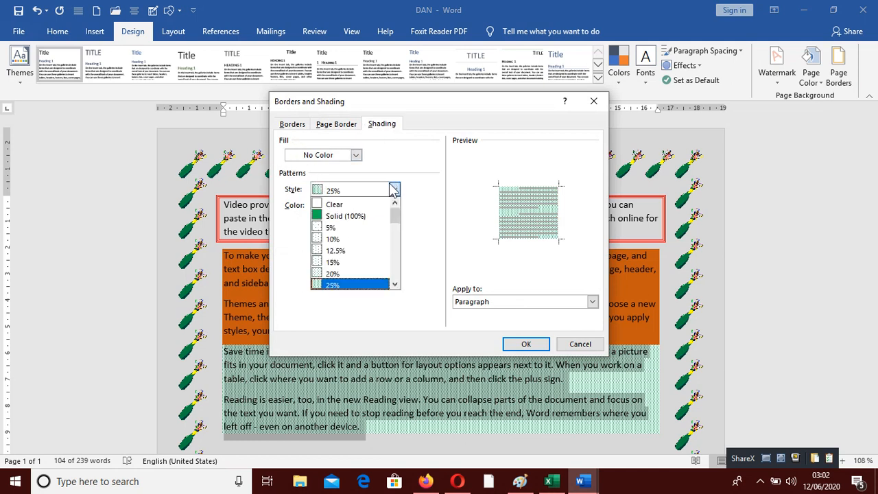
scroll(350, 261, down, 2)
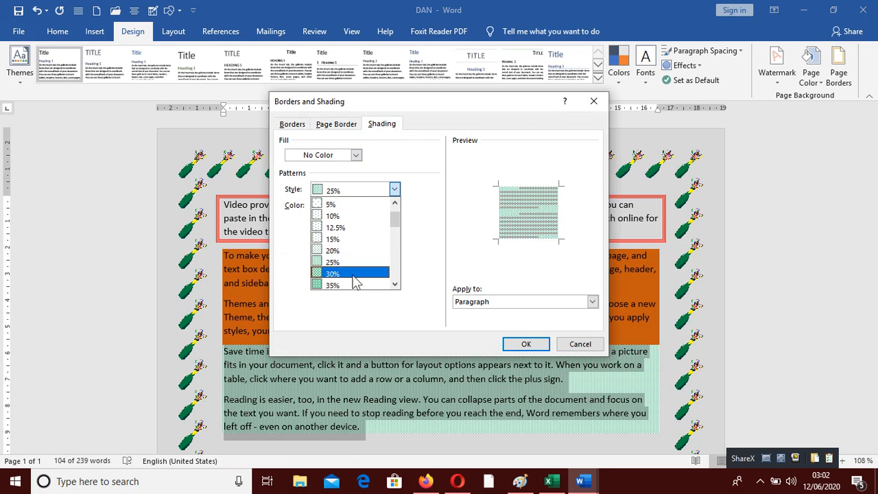
scroll(336, 276, down, 2)
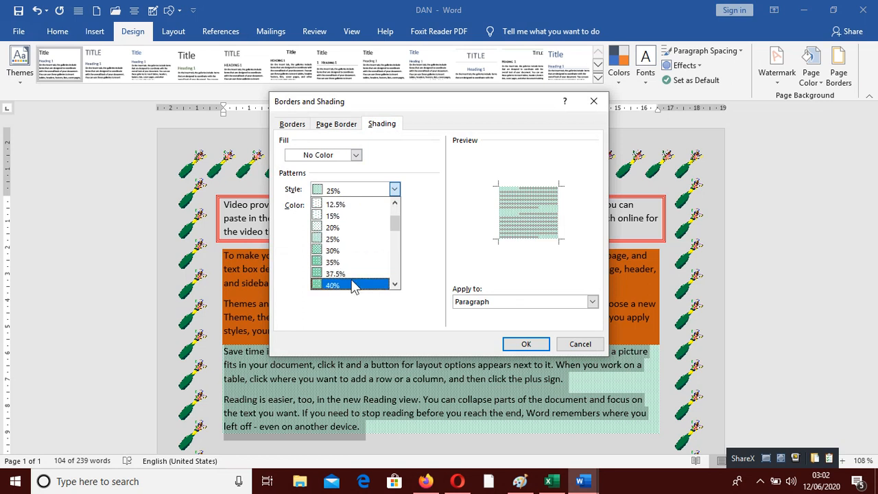
click(351, 285)
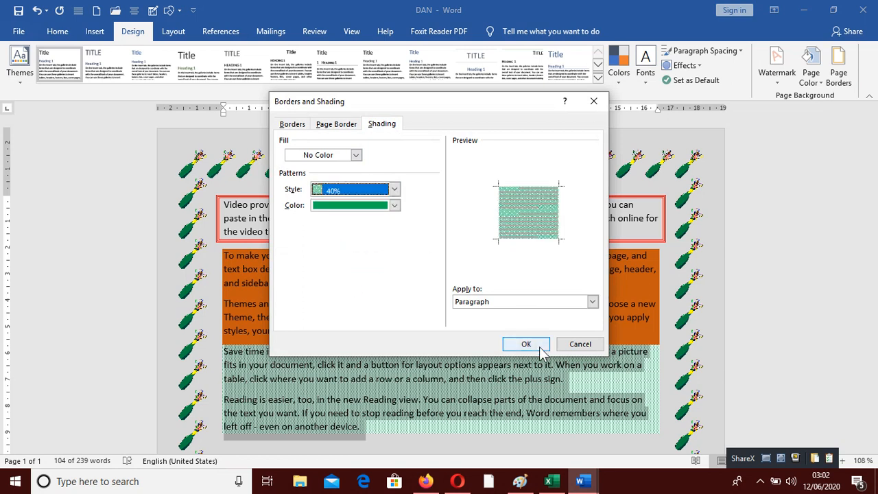
click(394, 205)
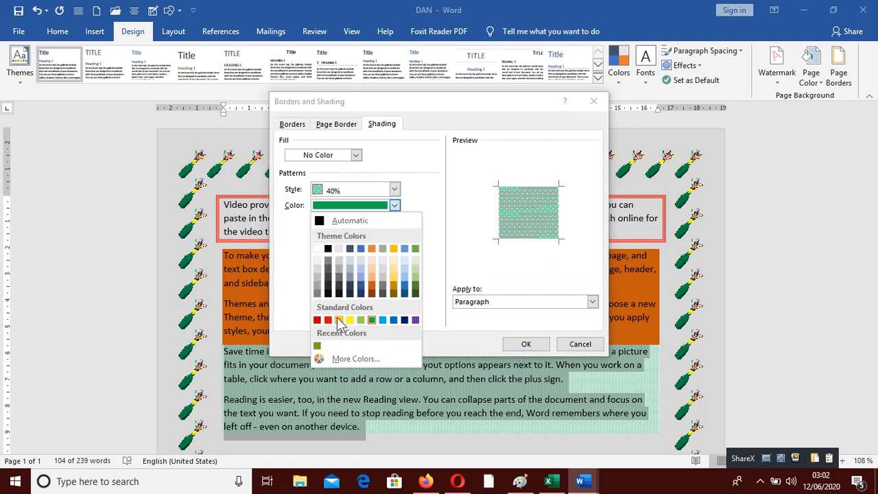
click(329, 320)
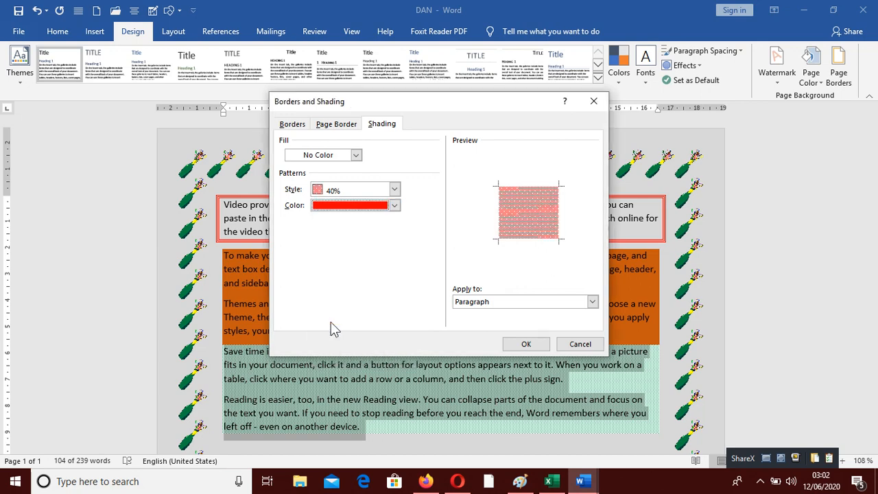
click(523, 343)
click(598, 376)
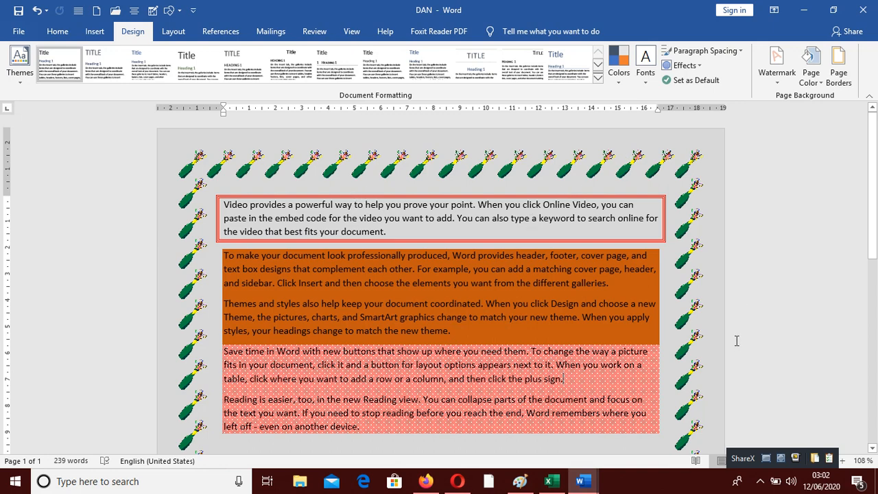
Step: Undo the last four paragraph shading and border changes
click(34, 10)
click(35, 11)
click(34, 11)
click(34, 10)
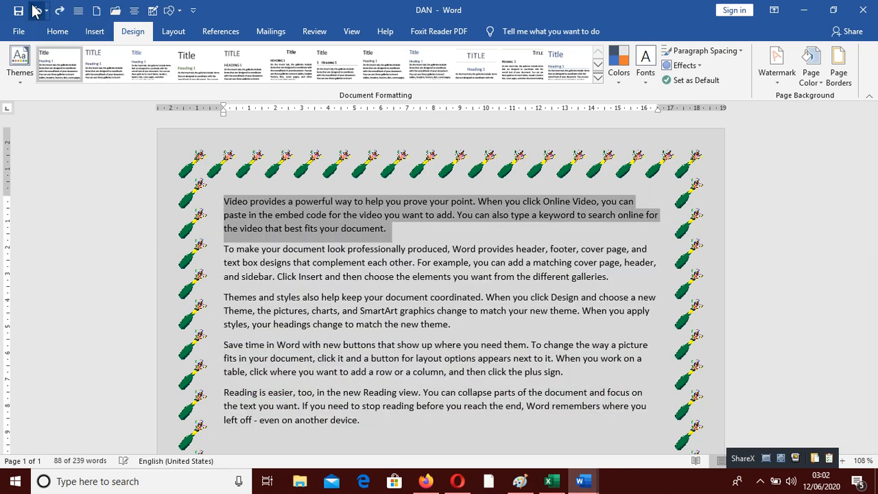
click(489, 325)
scroll(531, 343, down, 5)
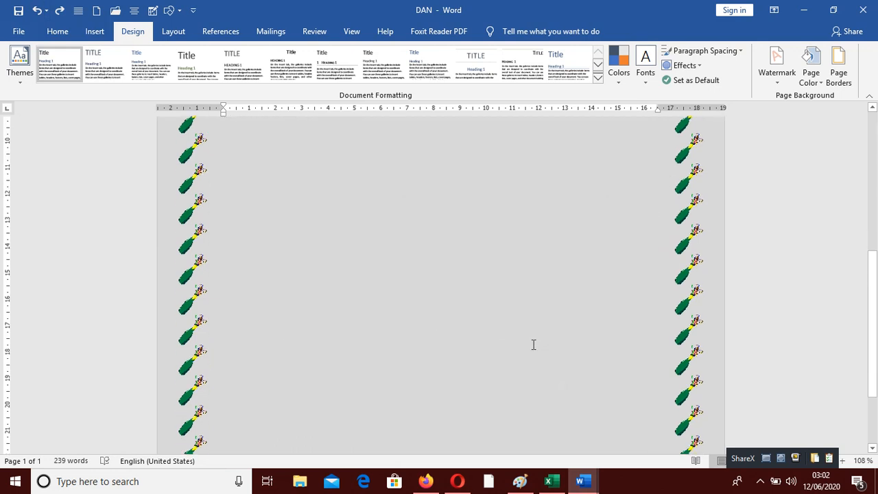
scroll(531, 343, up, 5)
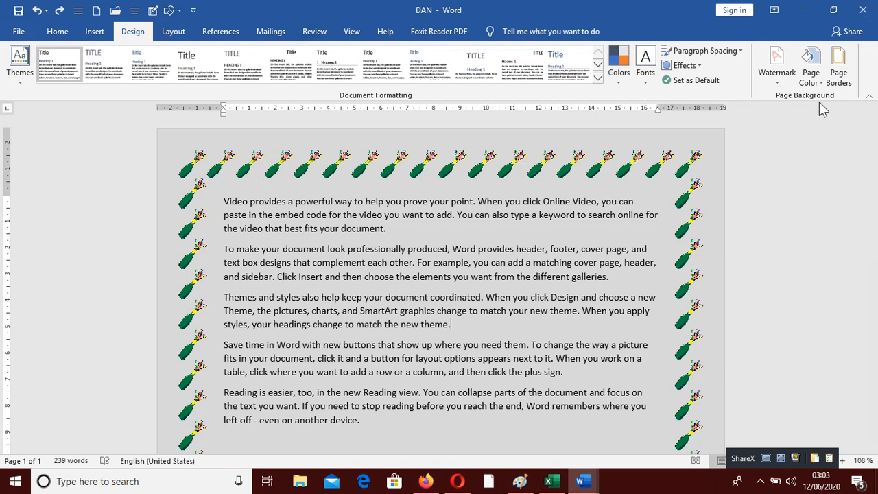
Step: Add the DO NOT COPY 1 watermark to the page
click(778, 72)
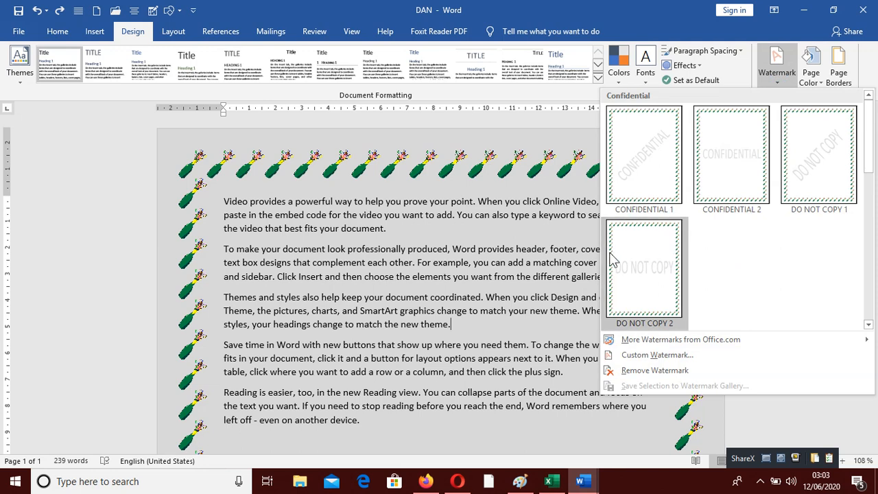
click(825, 173)
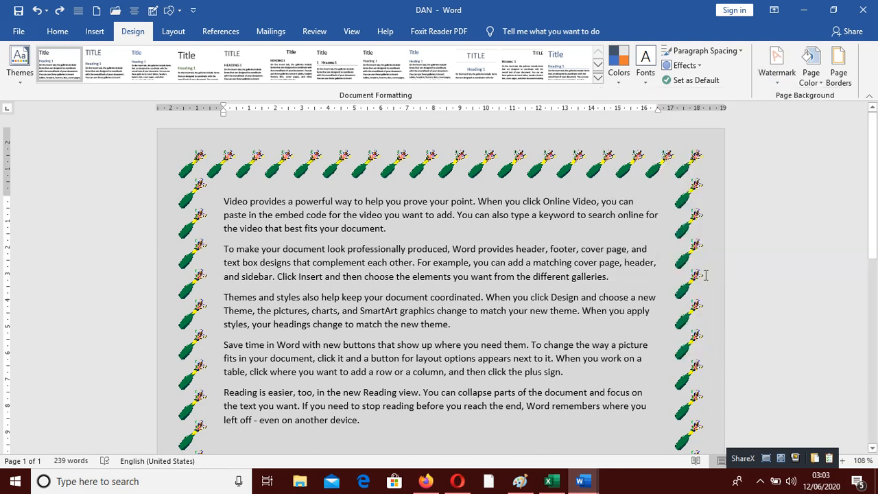
scroll(546, 284, down, 10)
scroll(404, 336, up, 5)
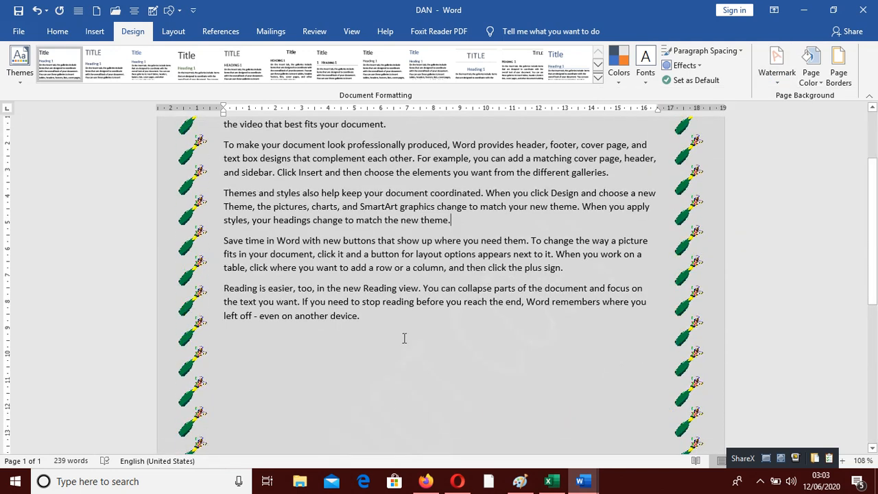
scroll(452, 349, down, 5)
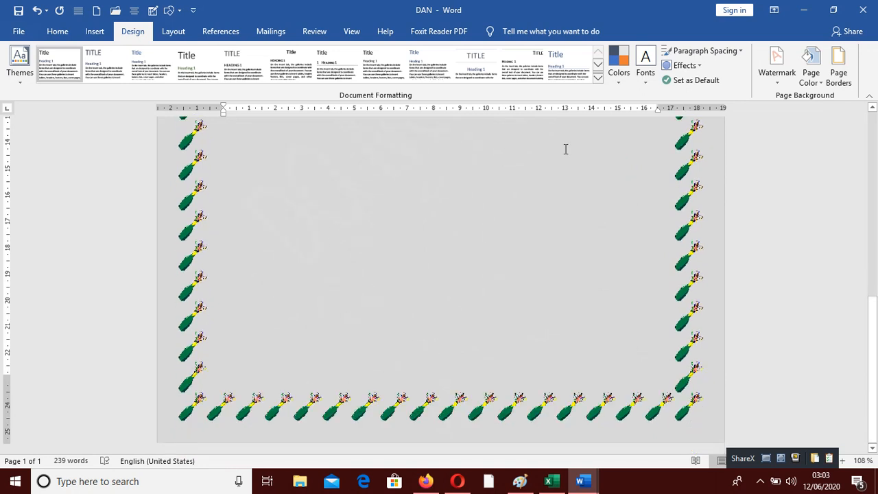
Step: Change the DO NOT COPY watermark's colour to red in the custom watermark settings
click(771, 86)
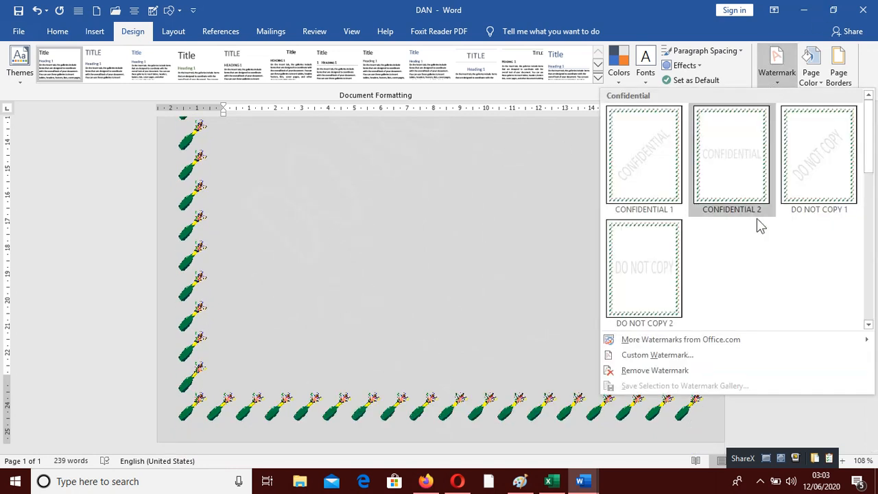
click(654, 355)
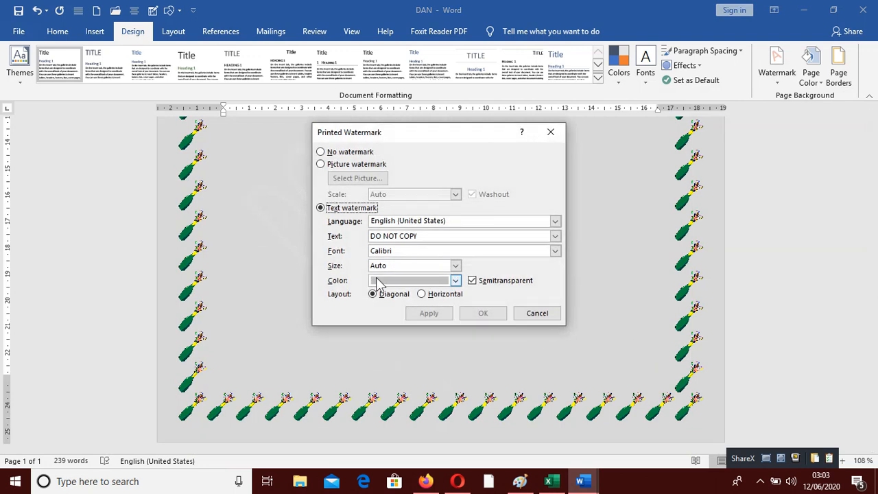
click(455, 279)
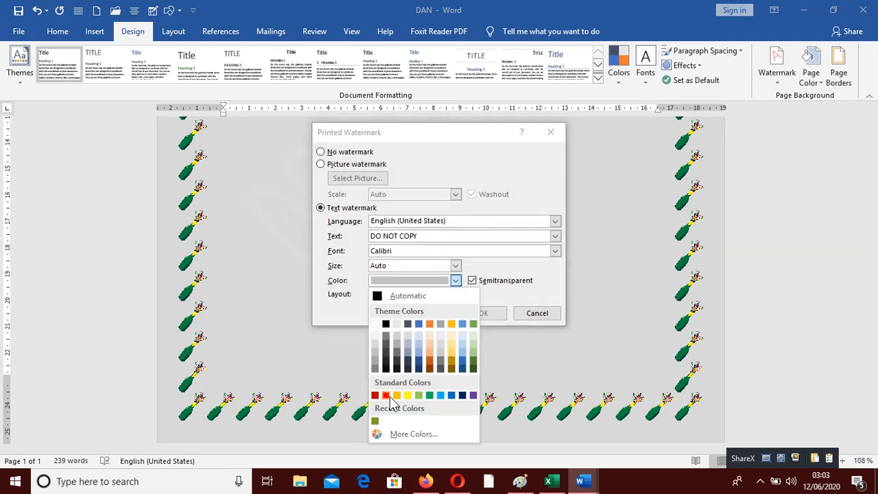
click(386, 396)
click(431, 314)
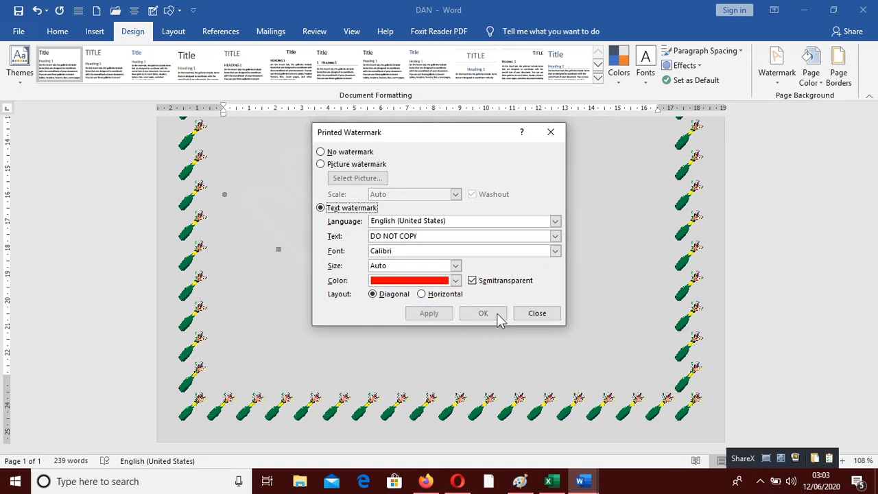
click(537, 314)
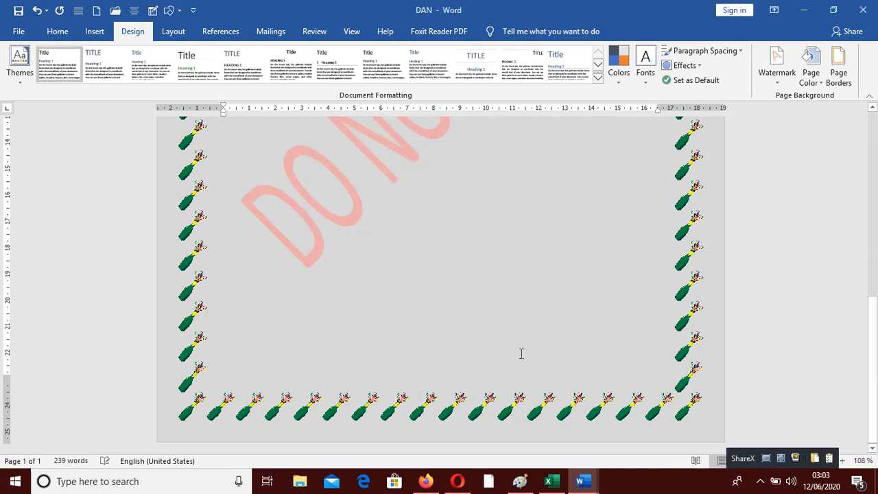
Step: Replace the custom watermark text with the author's name and set its colour to blue
scroll(521, 352, up, 8)
scroll(527, 309, down, 6)
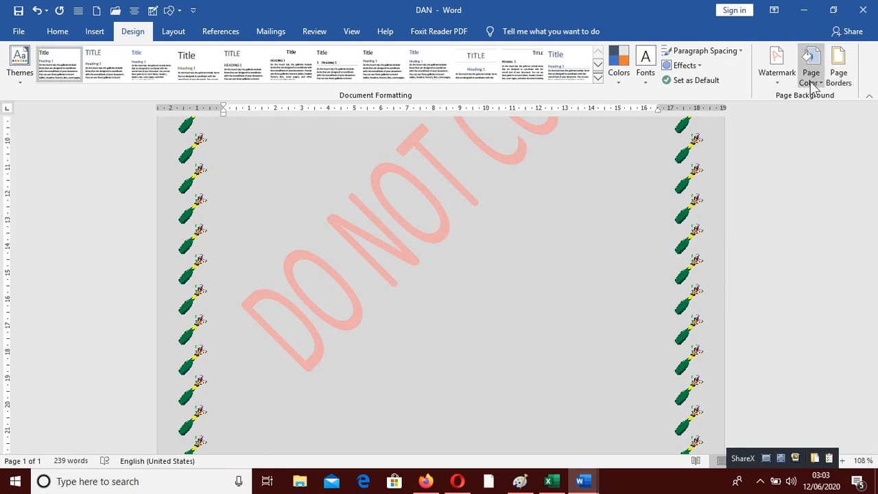
click(771, 83)
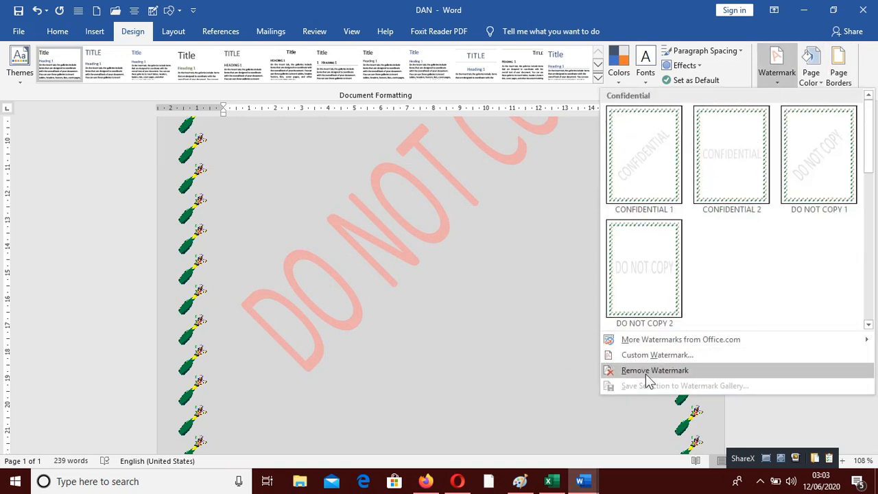
click(676, 352)
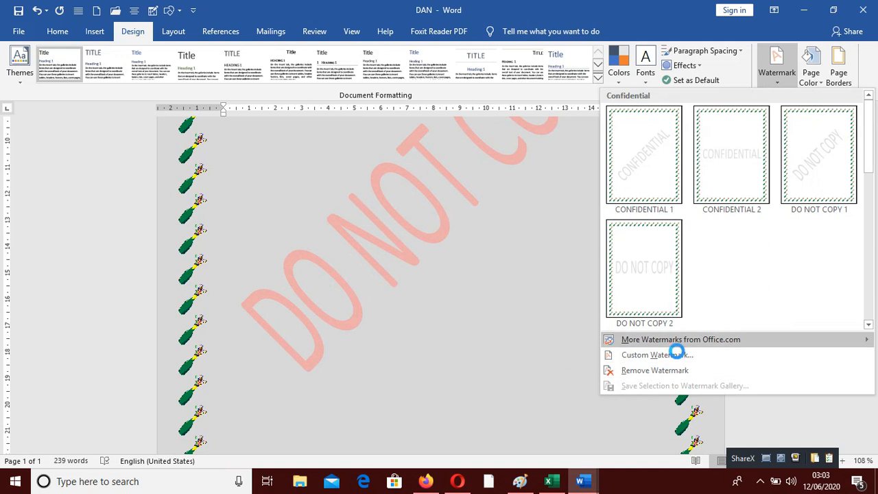
click(683, 354)
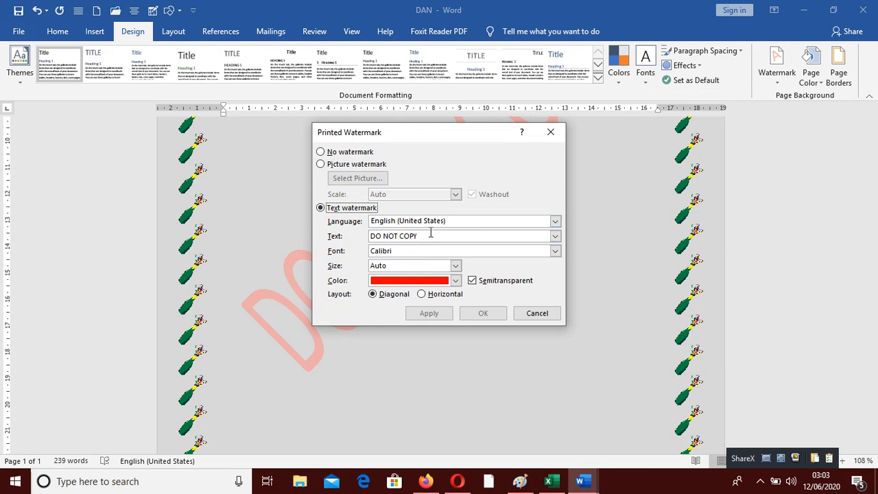
click(427, 236)
key(BackSpace)
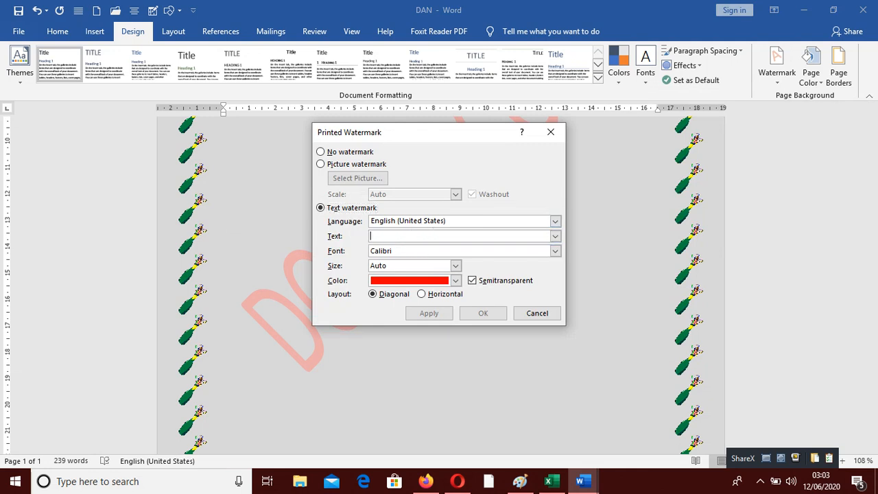
text(D)
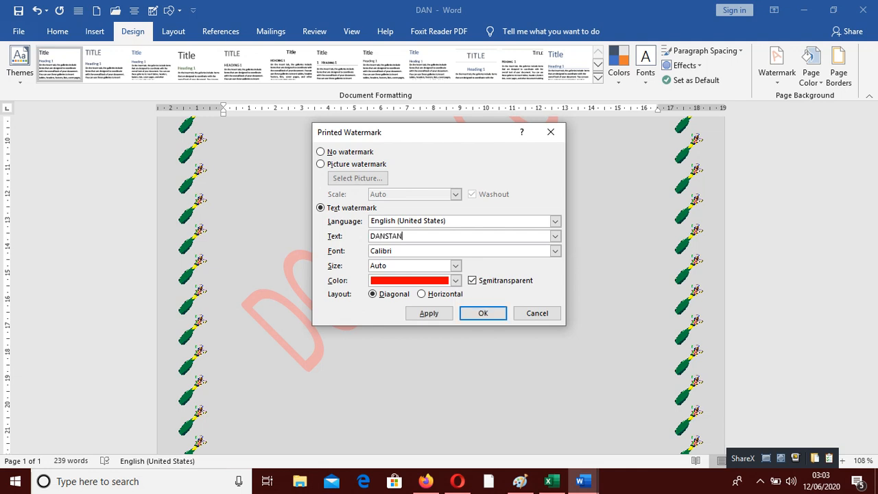
text(ANSTAN)
click(455, 281)
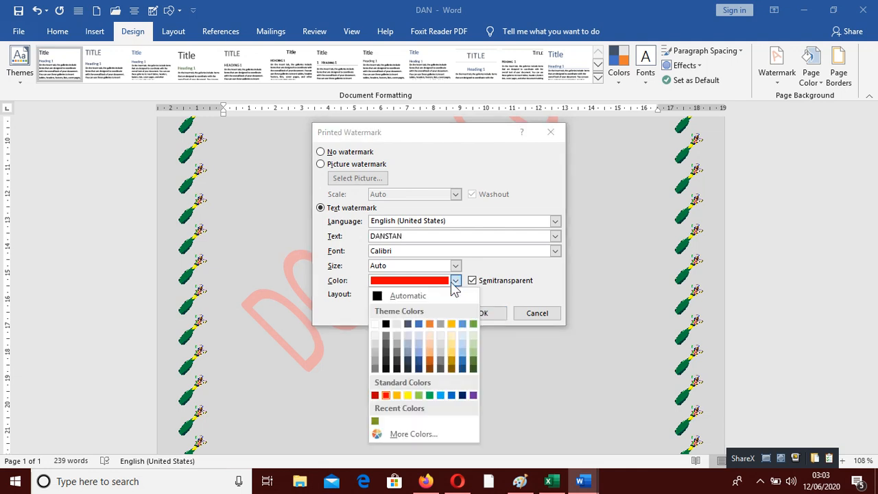
click(451, 396)
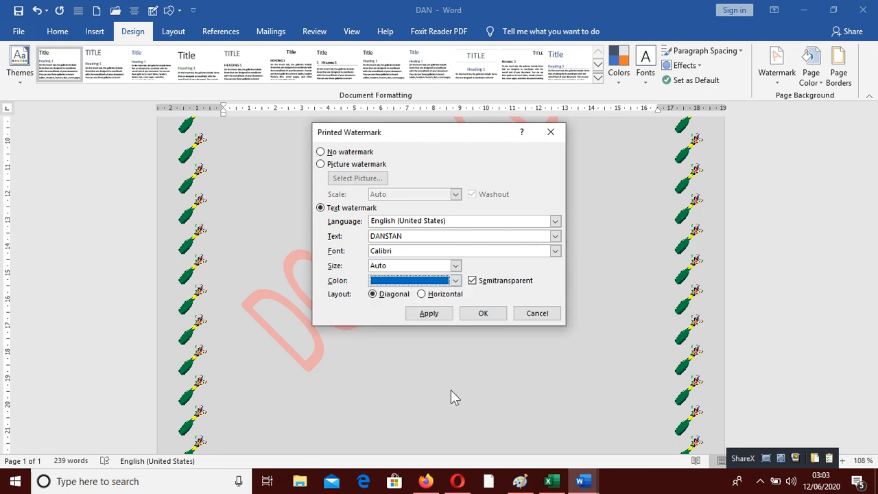
click(418, 315)
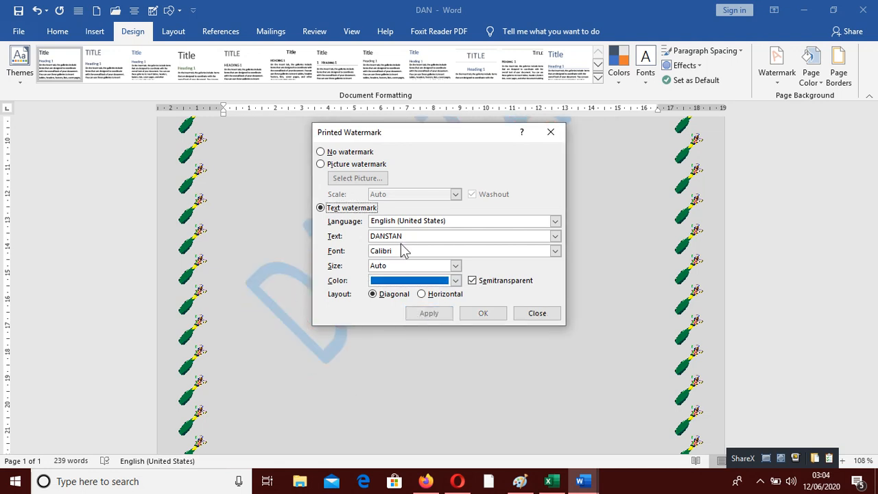
Step: Change the watermark's font to Algerian and apply it
click(558, 250)
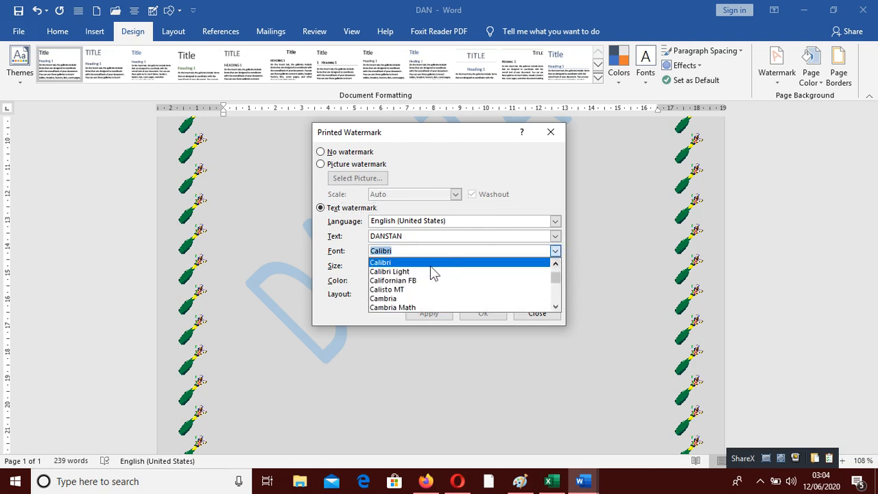
scroll(405, 291, up, 5)
scroll(395, 278, up, 7)
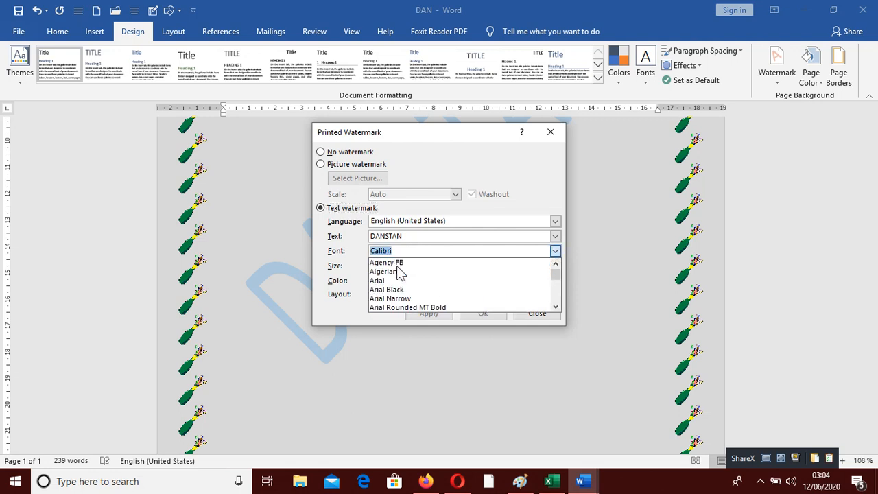
click(384, 272)
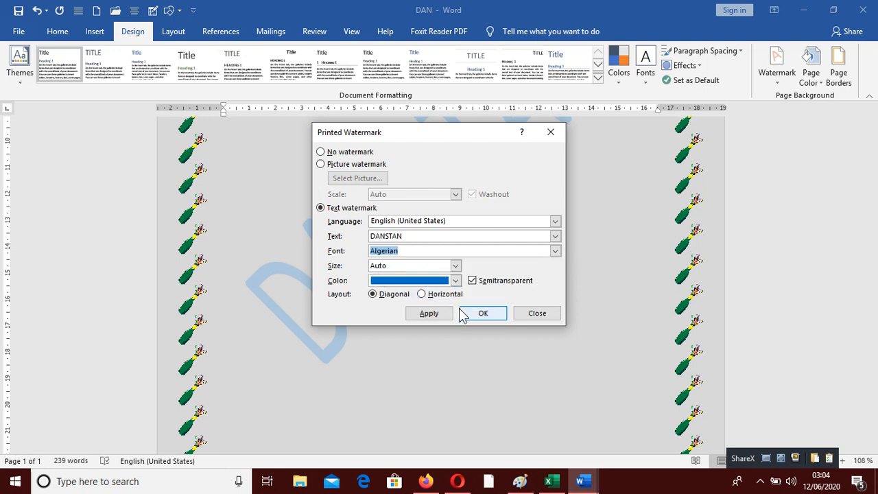
click(431, 313)
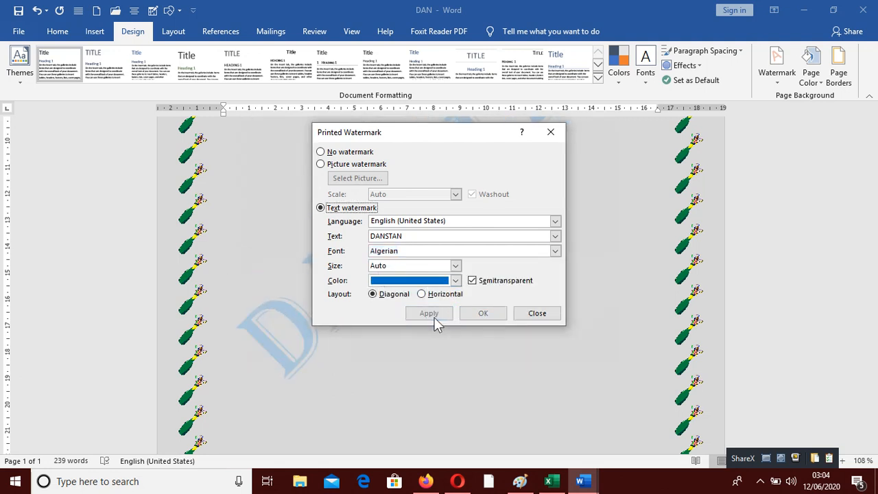
click(539, 313)
scroll(471, 271, down, 8)
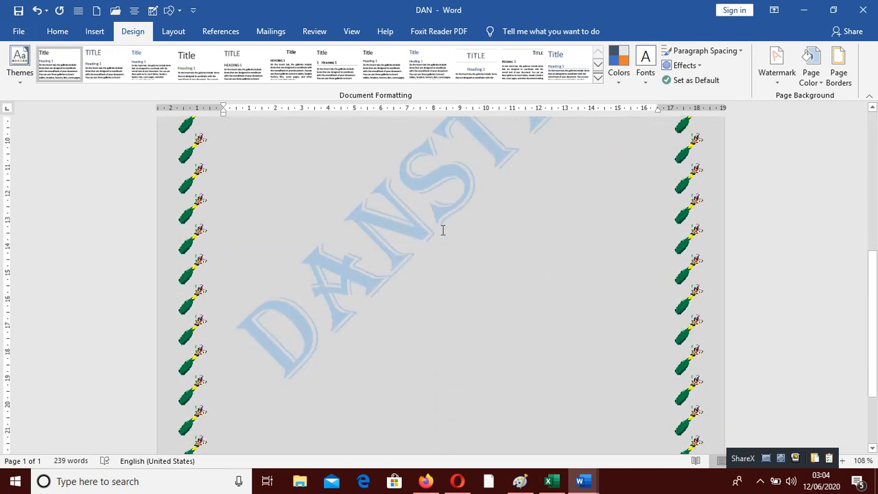
scroll(443, 230, up, 9)
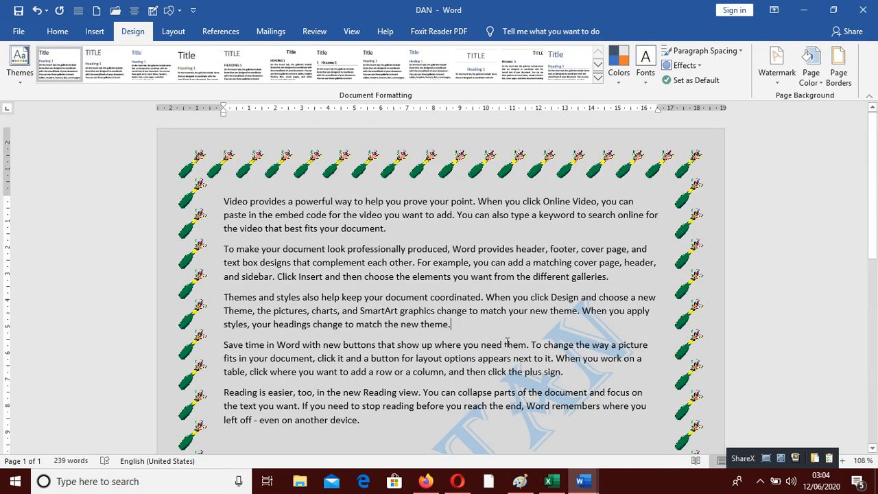
scroll(534, 354, down, 8)
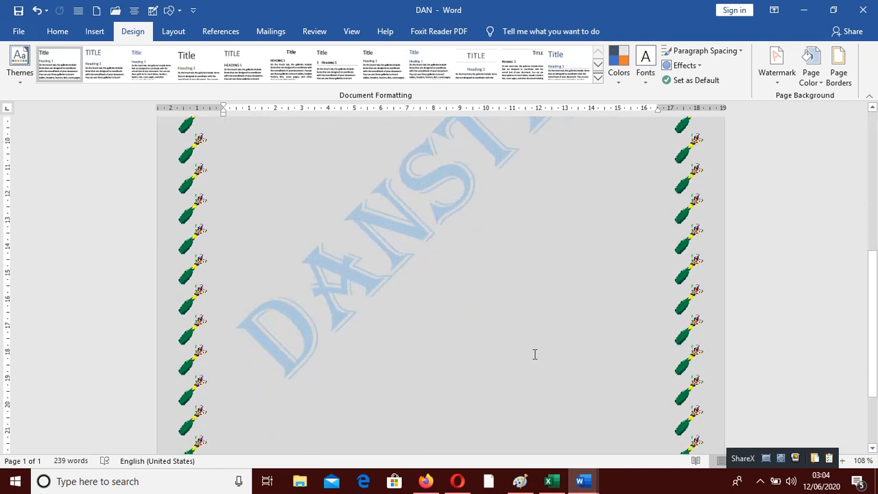